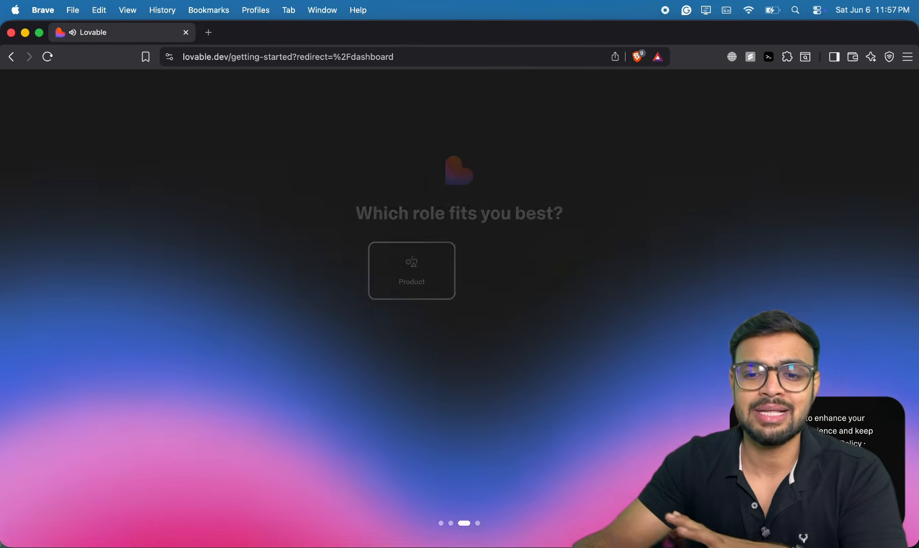
# - Answer the role question and enter a prompt for a modern personal trainer fitness website with the required sections, black and orange branding and mobile-friendly layout
pyautogui.click(442, 324)
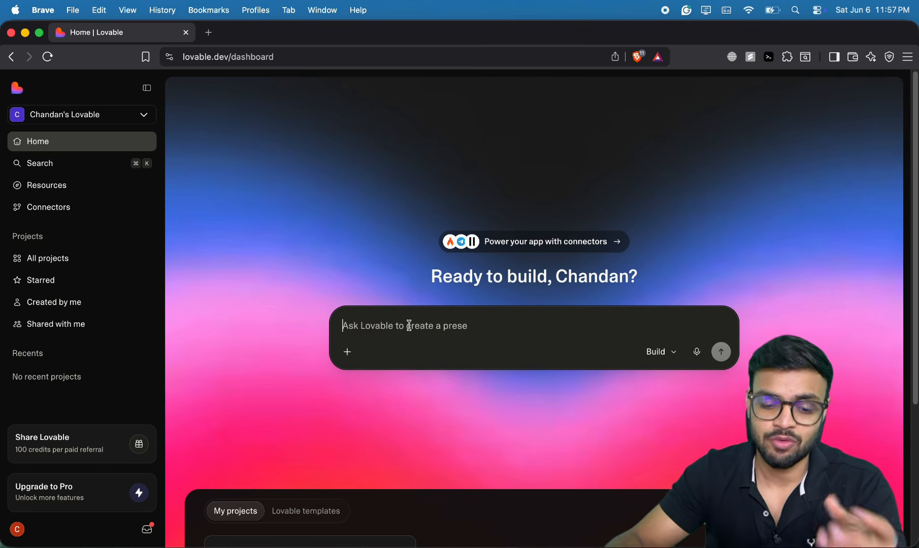
pyautogui.write('Create a modern fitness coaching website for a personal trainer. Include: Hero section Client transformations Testimonials Pricing plans About coach section FAQ section Consultation booking form Use black and orange branding. Make it mobile friendly.')
pyautogui.scroll(5, 408, 324)
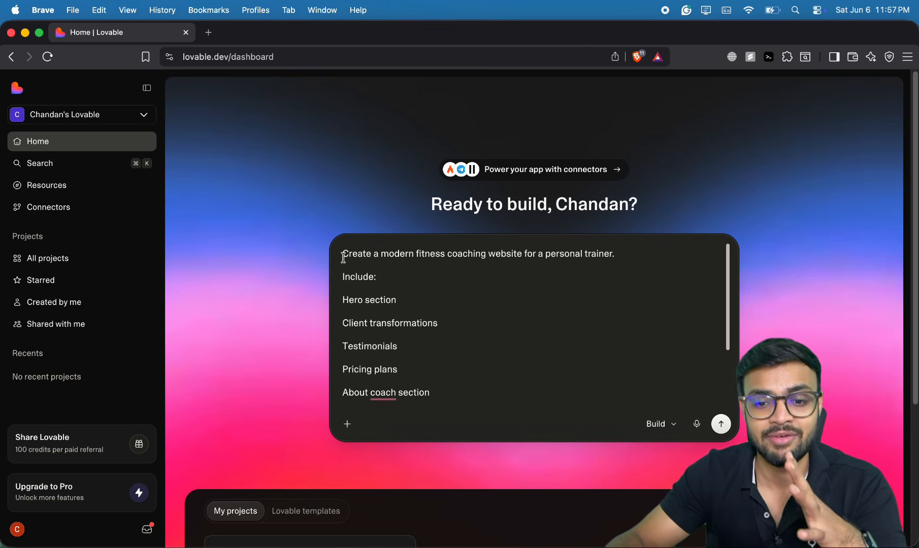
# - Check the sections, branding and mobile requirements listed in the prompt and add a new line at its end
pyautogui.moveTo(343, 258); pyautogui.dragTo(599, 355)
pyautogui.scroll(-3, 599, 354)
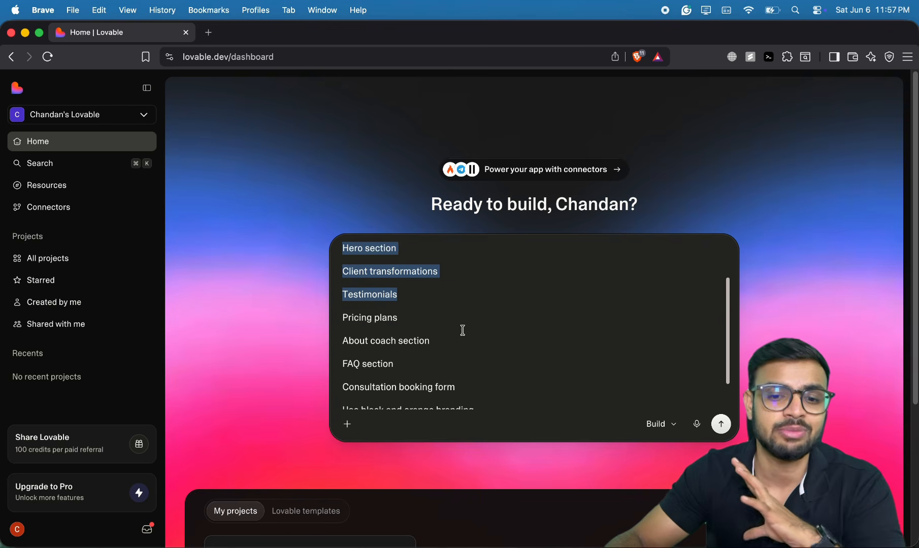
pyautogui.moveTo(341, 317); pyautogui.dragTo(453, 363)
pyautogui.scroll(-1, 452, 356)
pyautogui.scroll(-1, 452, 359)
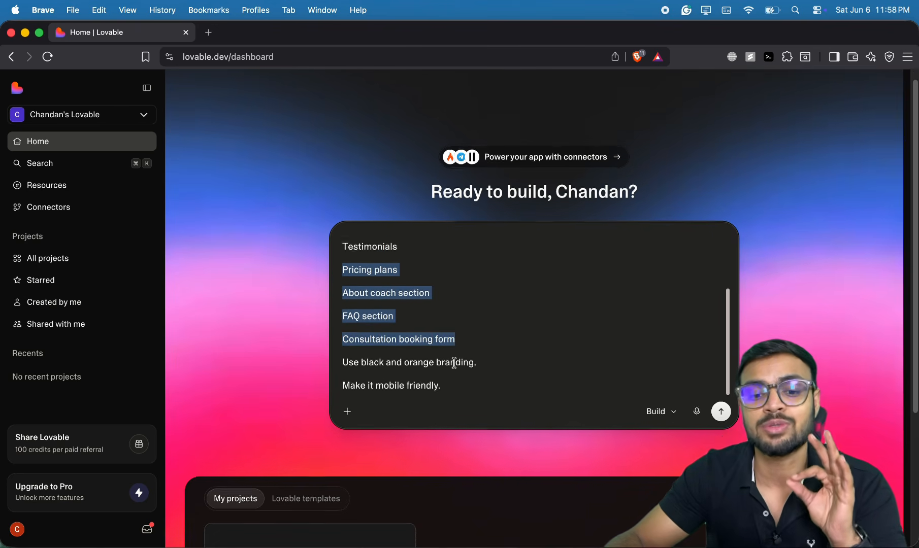
pyautogui.click(464, 381)
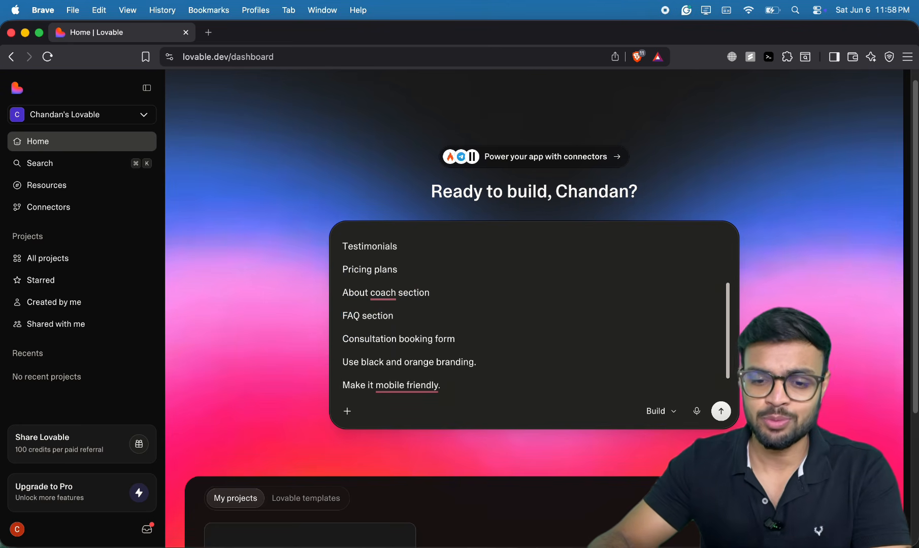
pyautogui.scroll(-1, 468, 369)
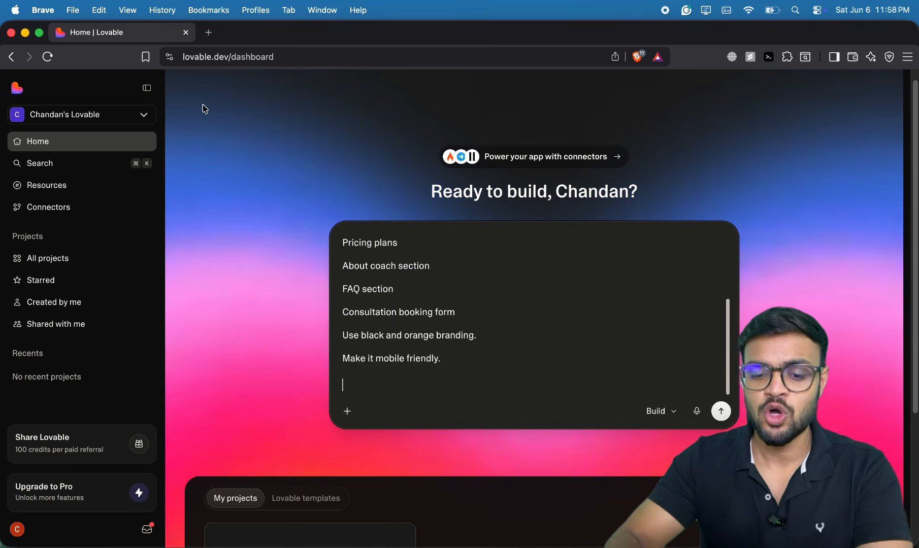
# - Search for "style refro design" in a new browser tab and open the Refero Styles DESIGN.md library
pyautogui.click(208, 32)
pyautogui.write('style')
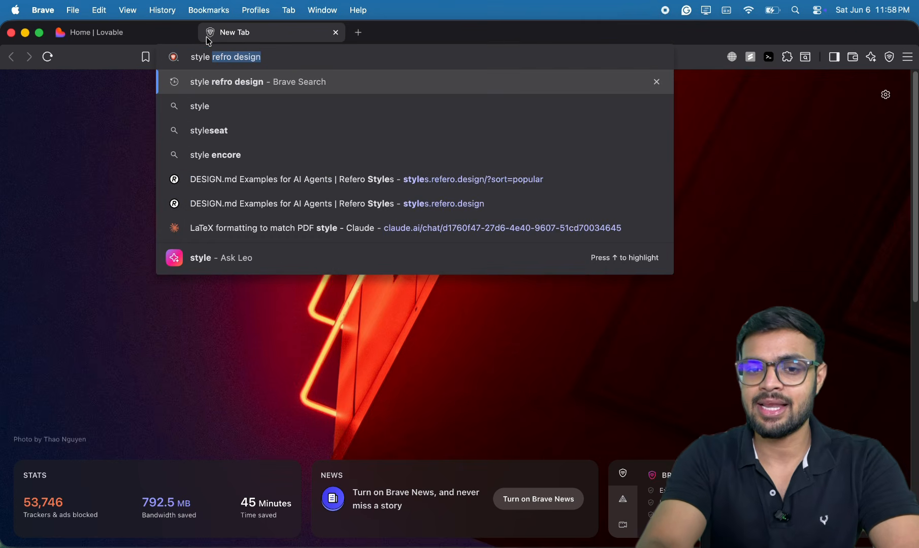
pyautogui.press('Return')
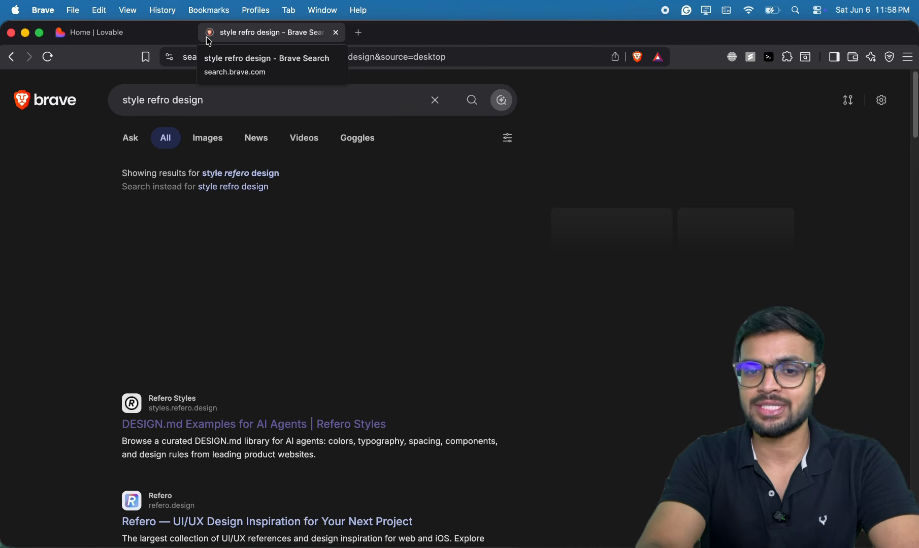
pyautogui.click(198, 423)
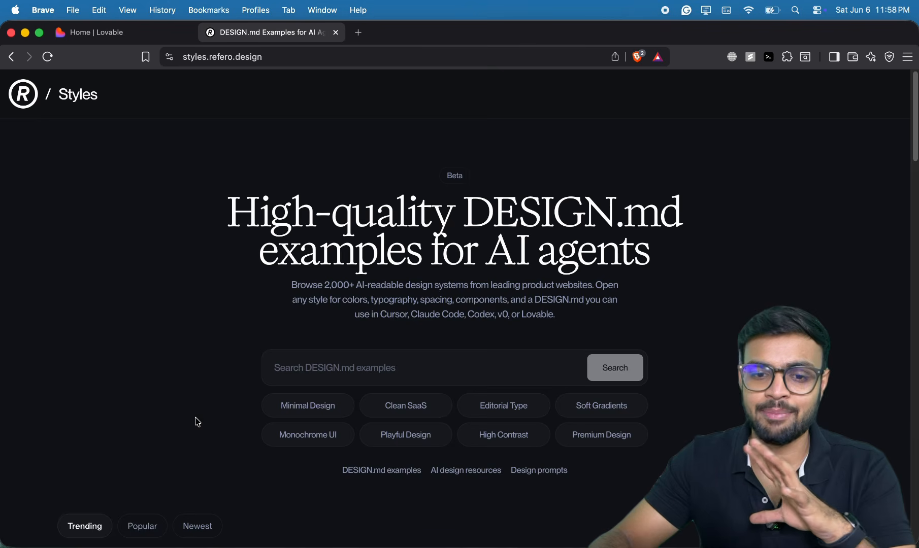
# - Browse the popular styles, open the Family design system and copy its extended DESIGN.md
pyautogui.scroll(-1, 197, 422)
pyautogui.click(146, 524)
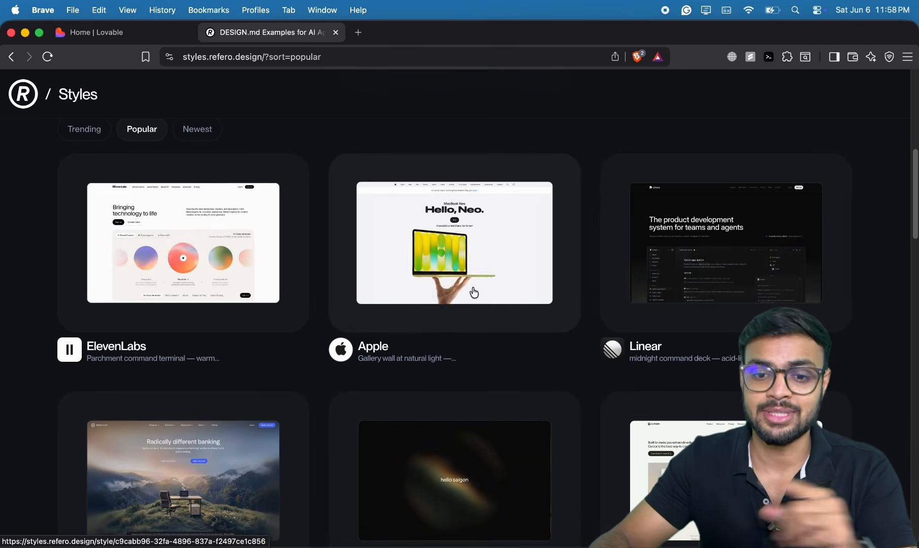
pyautogui.scroll(-2, 733, 349)
pyautogui.scroll(-10, 599, 386)
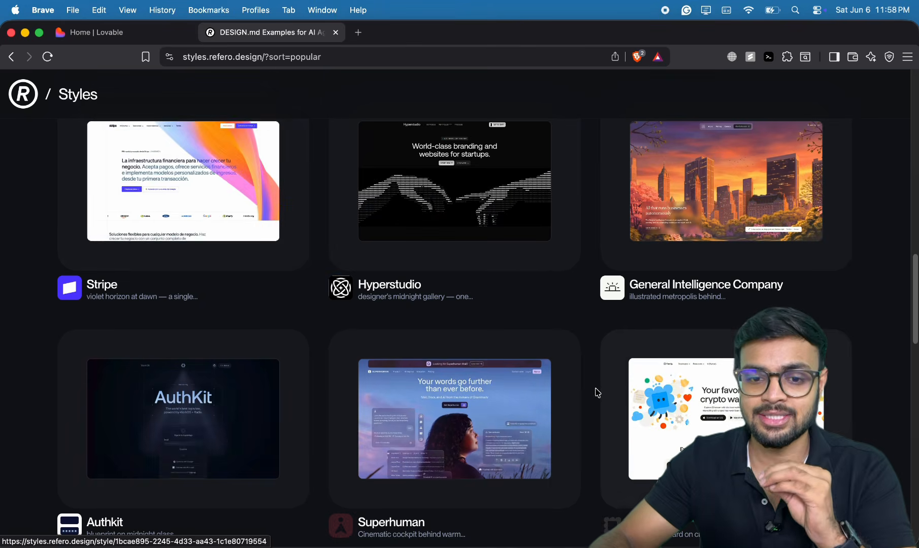
pyautogui.scroll(-3, 598, 396)
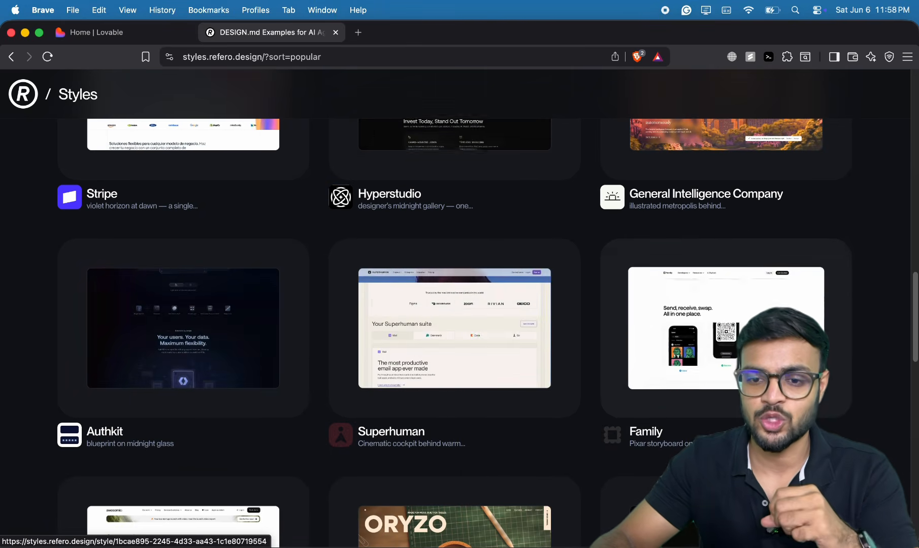
pyautogui.click(660, 355)
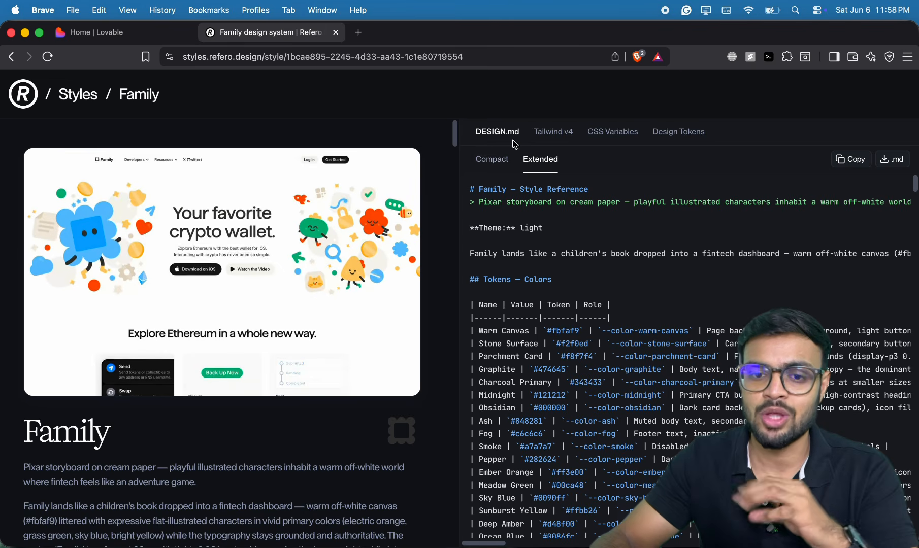
pyautogui.click(842, 161)
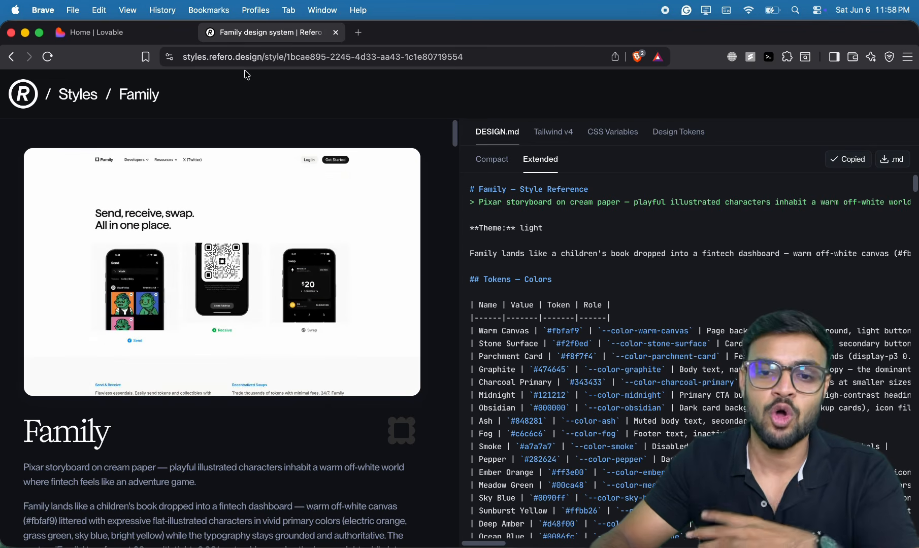
# - Return to the Lovable prompt, add "use this design system" with the copied DESIGN.md below it, and submit the prompt
pyautogui.click(117, 32)
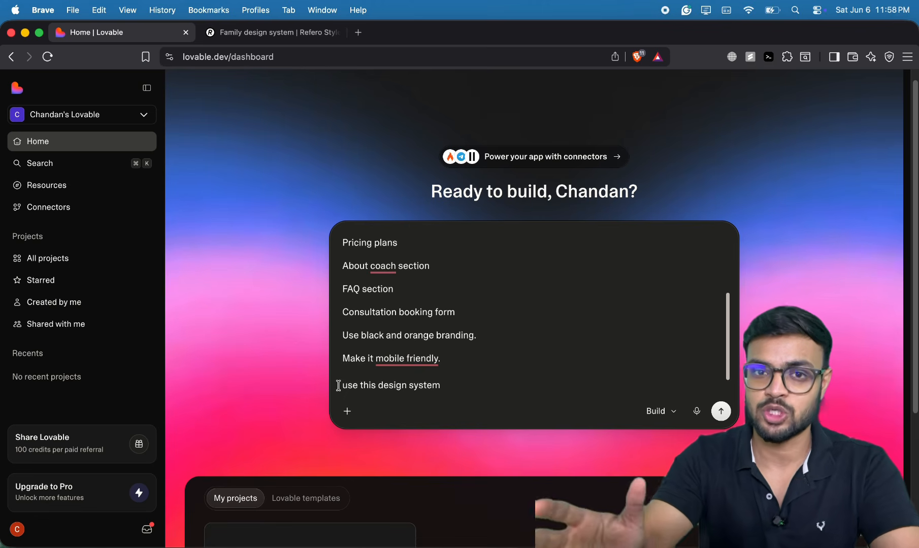
pyautogui.scroll(-1, 400, 378)
pyautogui.press('super+v')
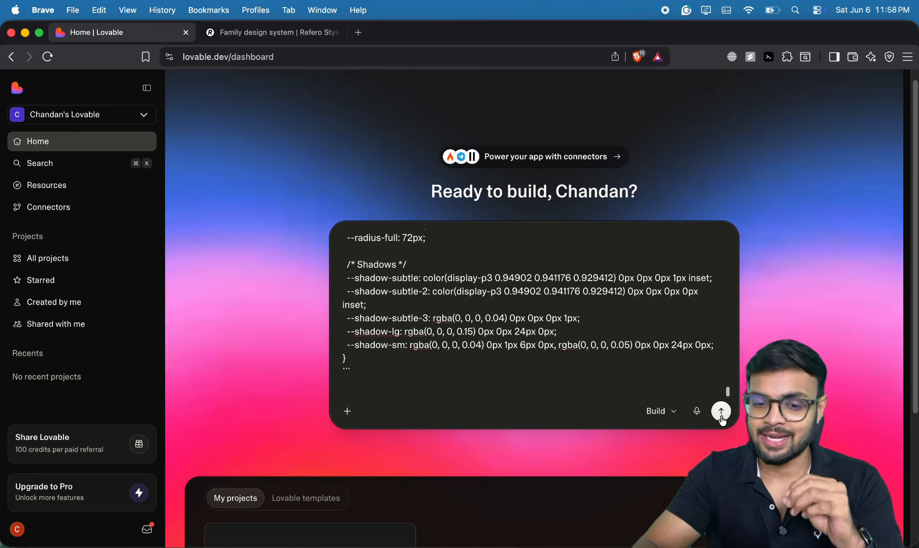
pyautogui.click(721, 412)
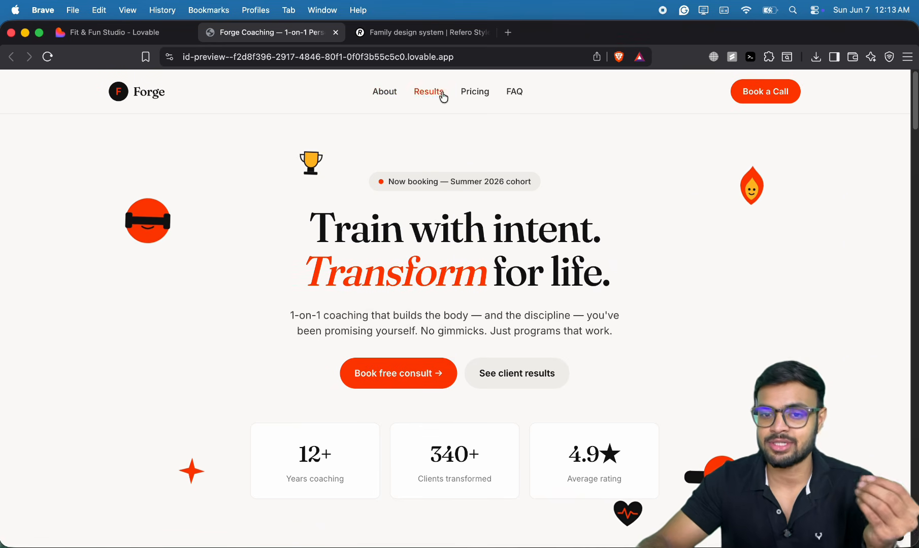
# - Review the generated Forge site from the hero to the FAQ, expanding and collapsing the "How fast will I see results?" answer
pyautogui.scroll(-10, 525, 231)
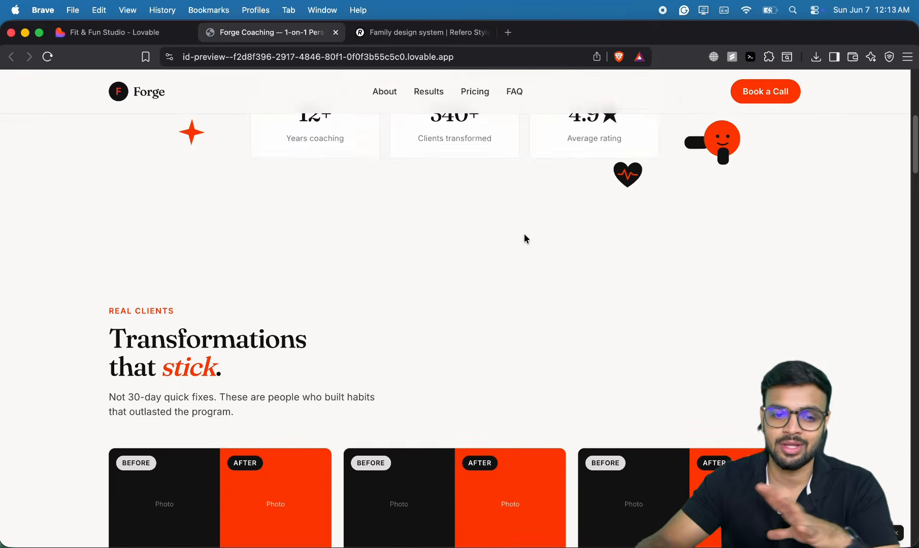
pyautogui.scroll(-6, 361, 287)
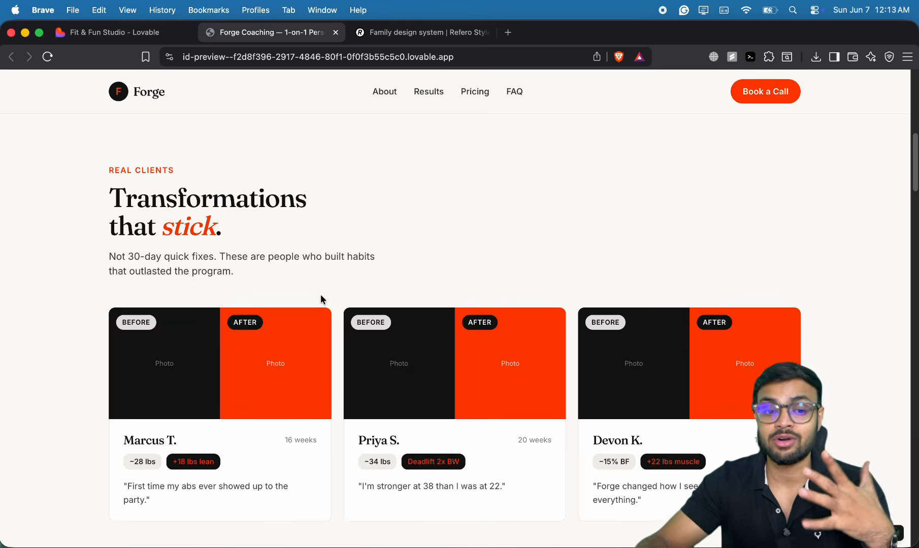
pyautogui.scroll(-8, 321, 303)
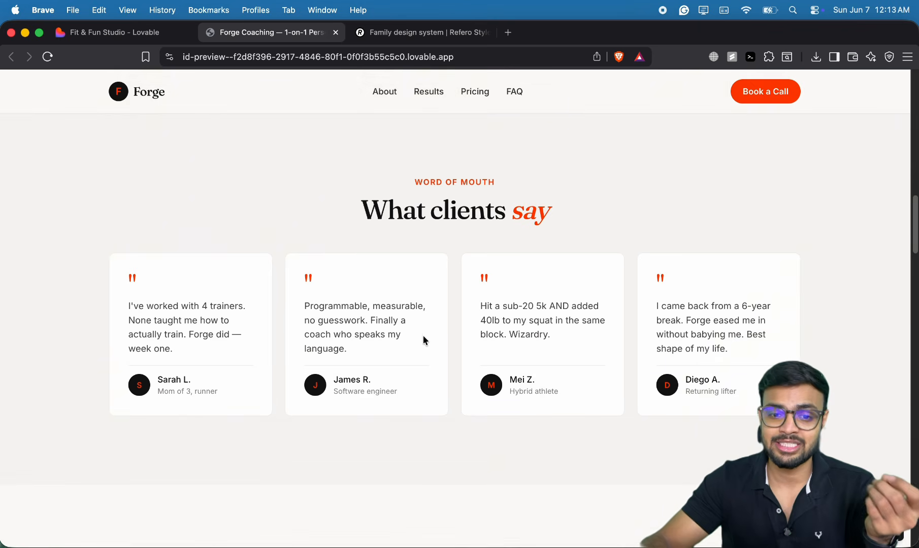
pyautogui.scroll(-10, 422, 338)
pyautogui.scroll(-1, 426, 340)
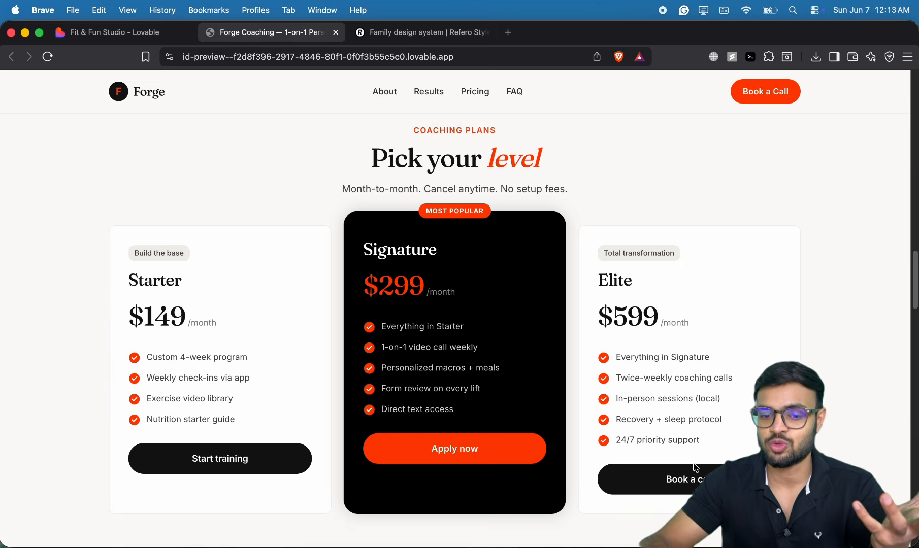
pyautogui.scroll(-17, 600, 366)
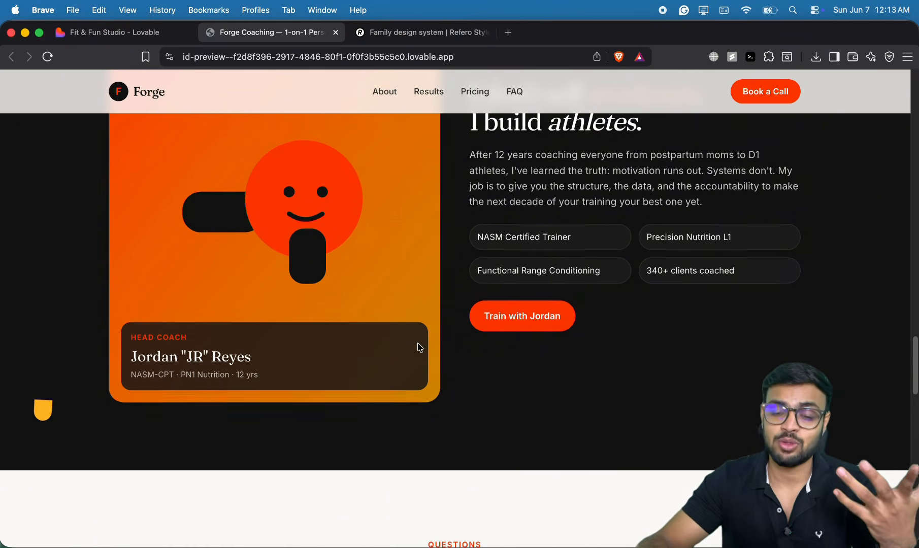
pyautogui.scroll(-7, 420, 345)
pyautogui.scroll(-3, 420, 347)
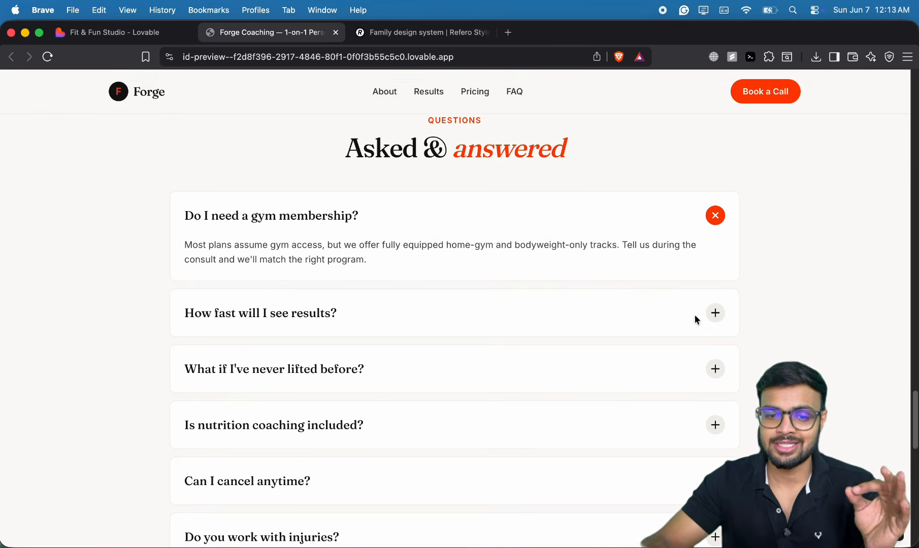
pyautogui.click(716, 314)
pyautogui.click(715, 269)
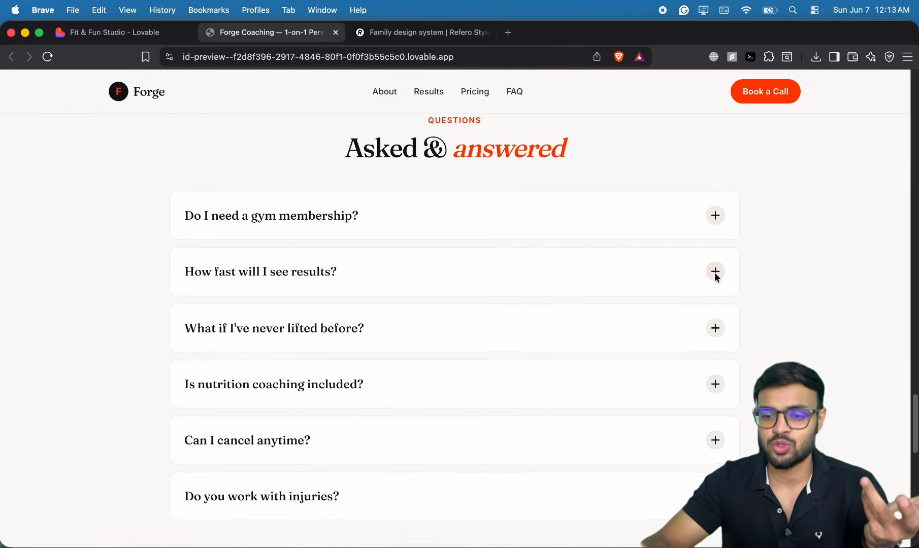
# - Try the Strength and Build muscle goals in the discovery call form and set the primary goal to Athletic
pyautogui.scroll(-1, 676, 344)
pyautogui.scroll(-13, 655, 340)
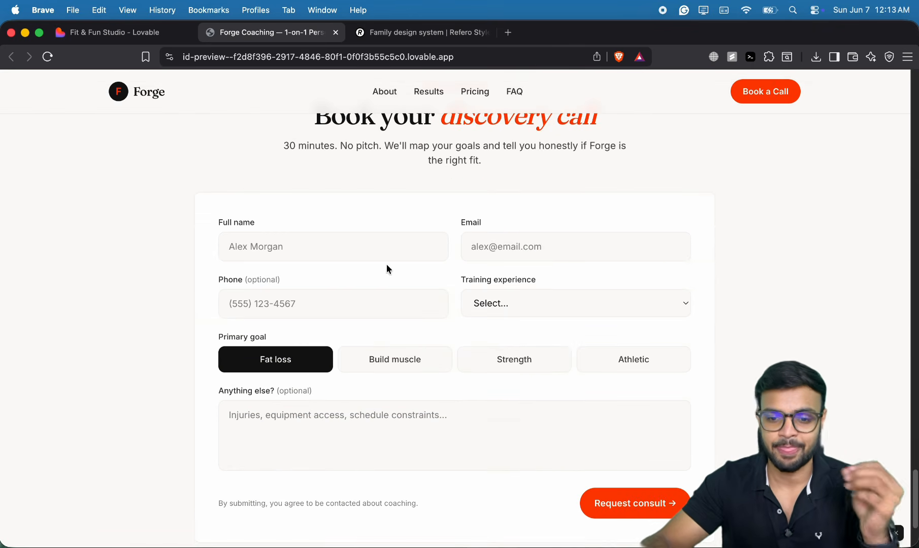
pyautogui.click(472, 362)
pyautogui.click(444, 362)
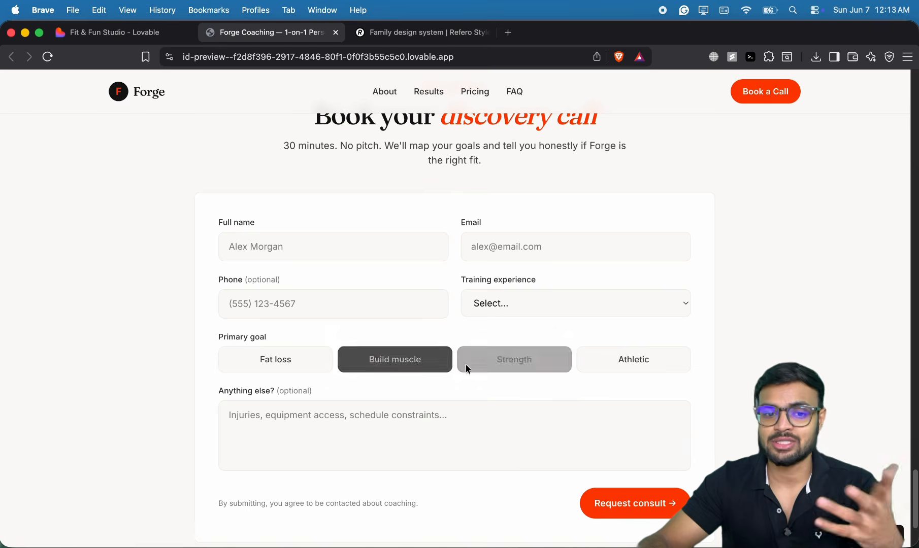
pyautogui.click(664, 366)
pyautogui.scroll(-2, 589, 500)
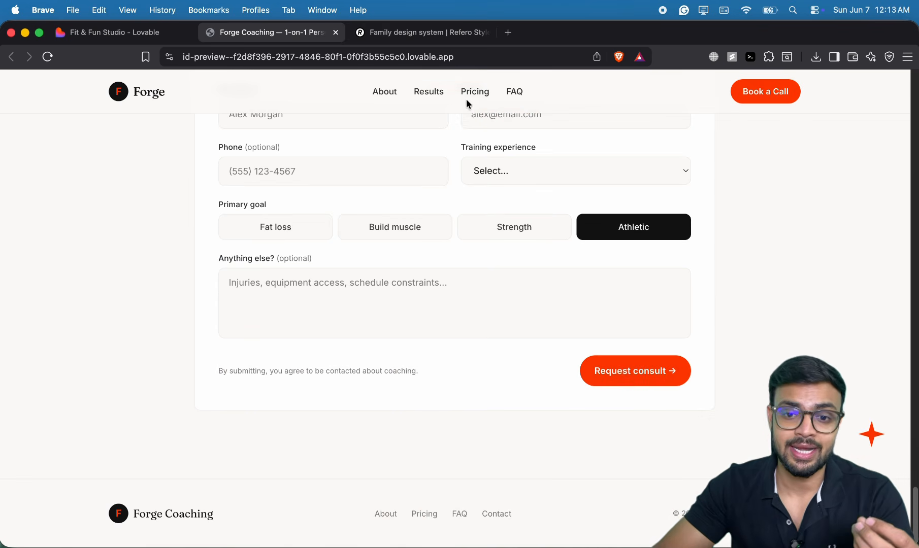
# - Test the site's About navigation link and return to the hero section
pyautogui.click(388, 96)
pyautogui.scroll(-10, 269, 154)
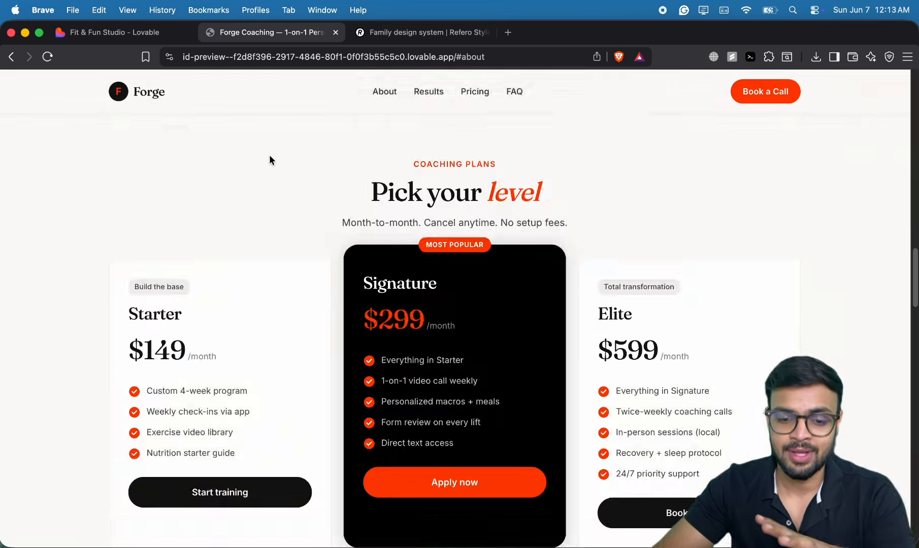
pyautogui.scroll(15, 269, 158)
# - Inspect the page in an iPhone 14 Pro Max view, review its mobile layout down to the footer and open the site's navigation menu
pyautogui.rightClick(471, 138)
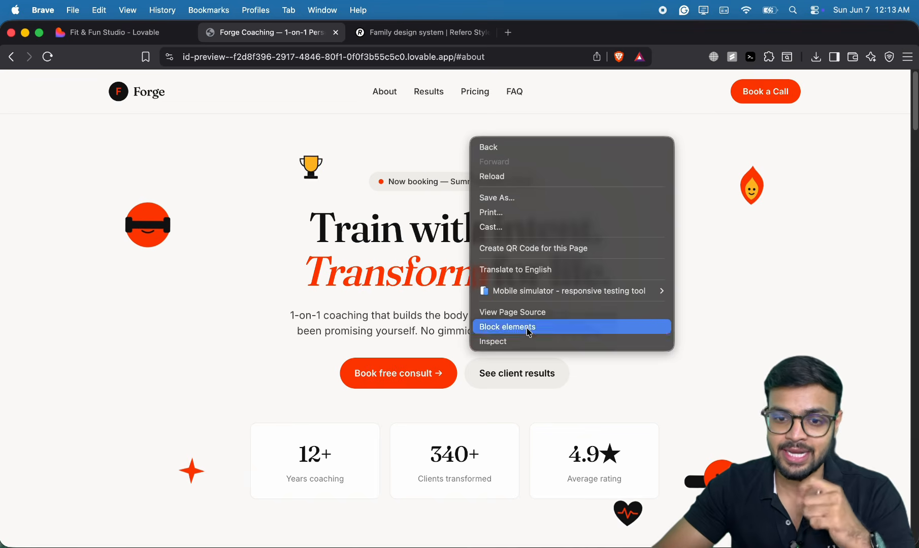
pyautogui.click(524, 348)
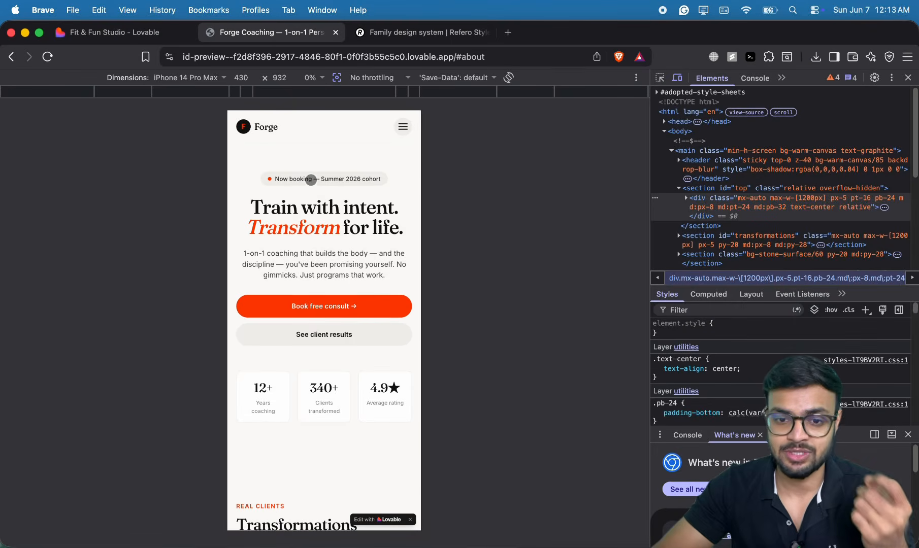
pyautogui.scroll(-1, 310, 181)
pyautogui.scroll(-15, 312, 182)
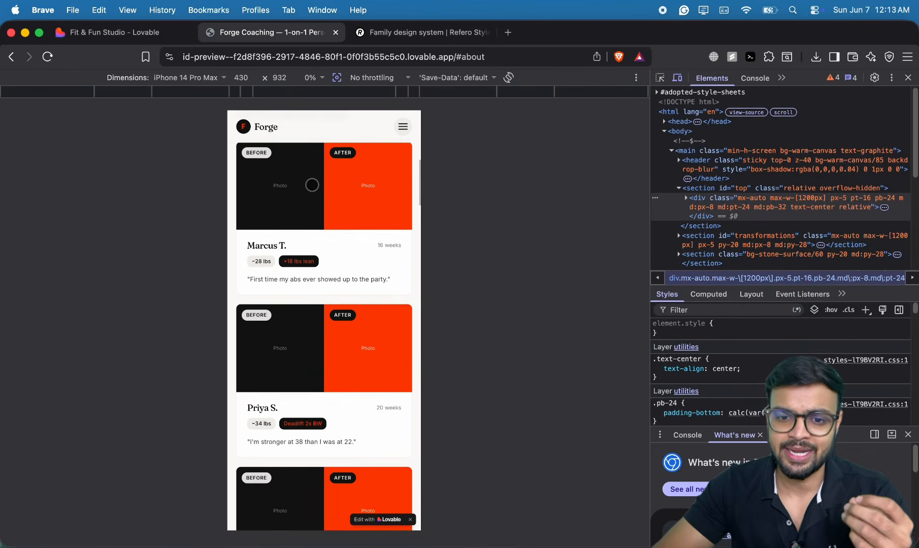
pyautogui.scroll(-8, 312, 185)
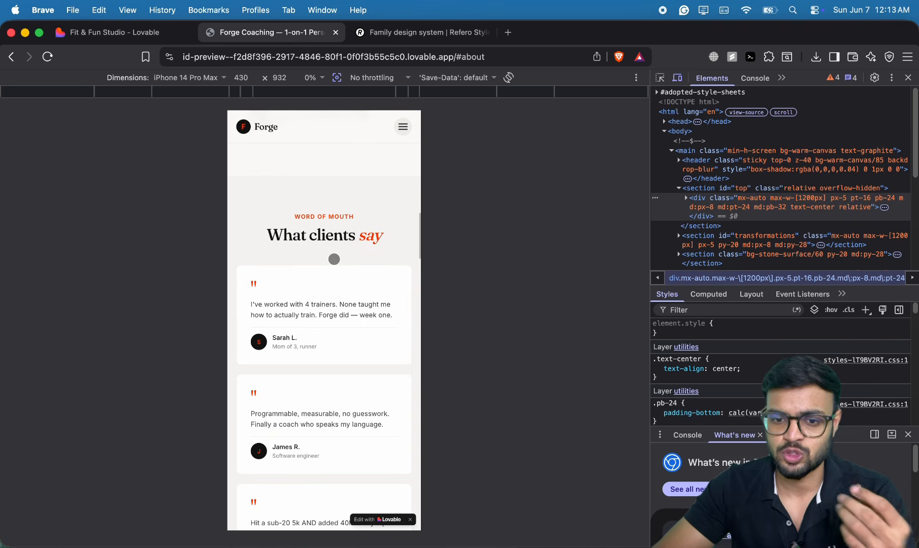
pyautogui.scroll(-12, 335, 260)
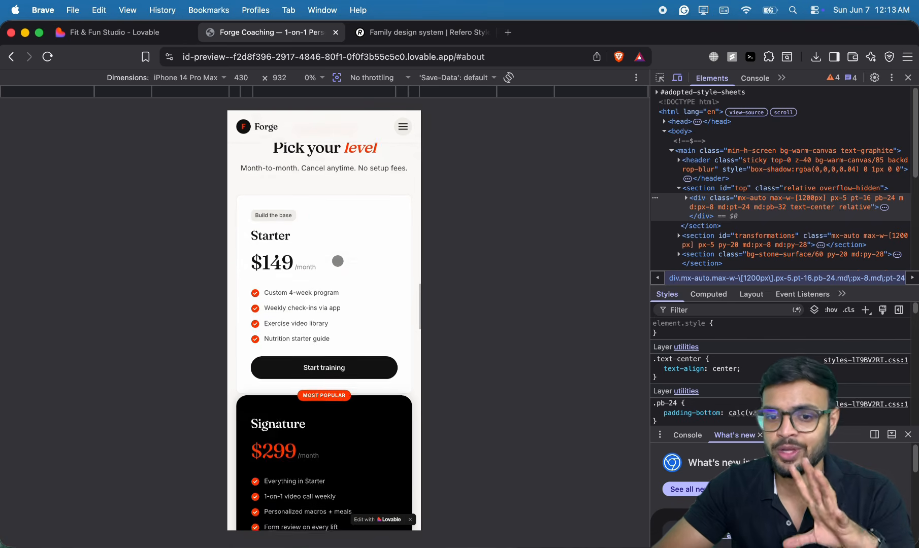
pyautogui.scroll(-15, 337, 261)
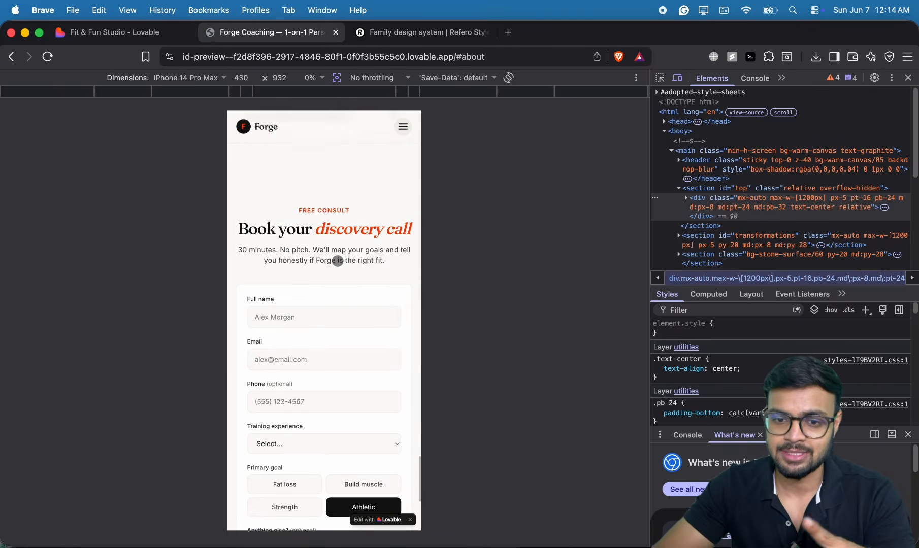
pyautogui.scroll(-1, 338, 261)
pyautogui.click(406, 128)
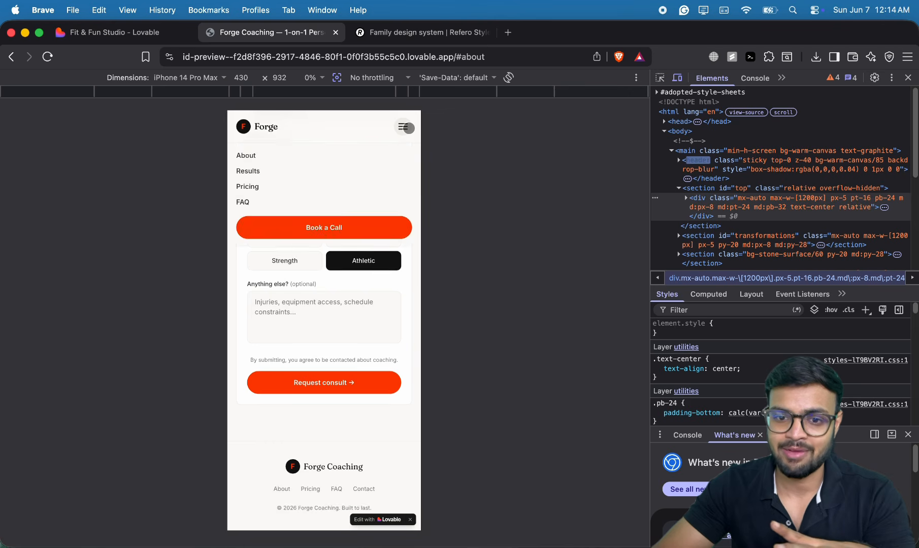
# - Test the mobile menu's Book a Call link and request a consult with the required fields empty, returning to the desktop view
pyautogui.click(355, 229)
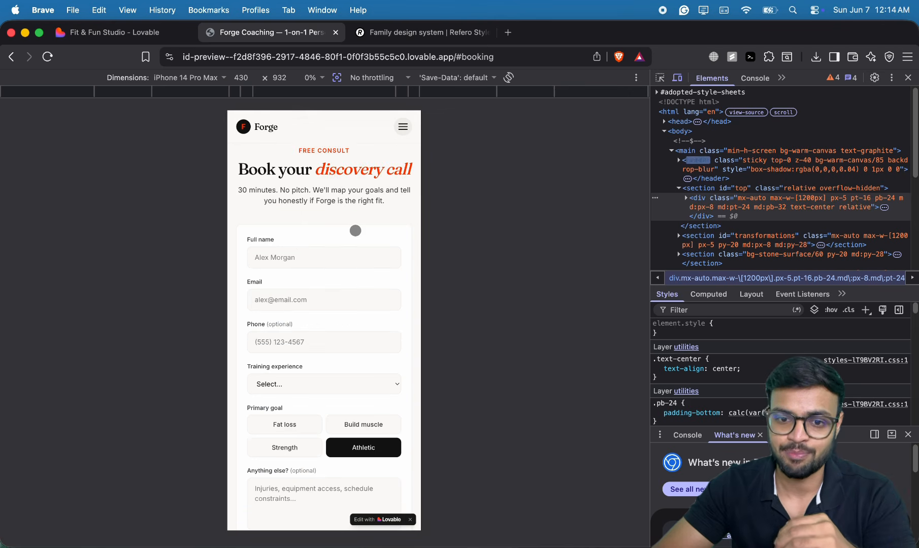
pyautogui.scroll(-3, 368, 402)
pyautogui.click(354, 426)
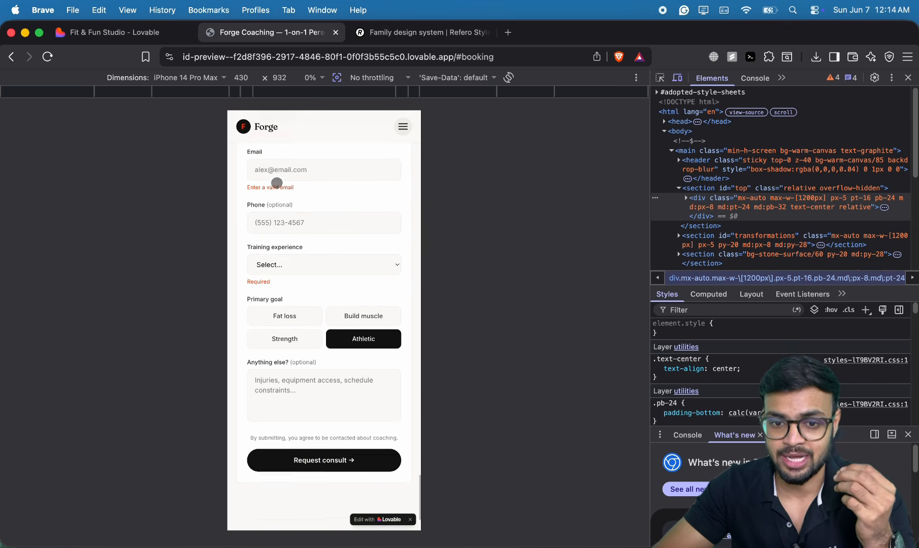
pyautogui.scroll(5, 269, 192)
pyautogui.click(679, 78)
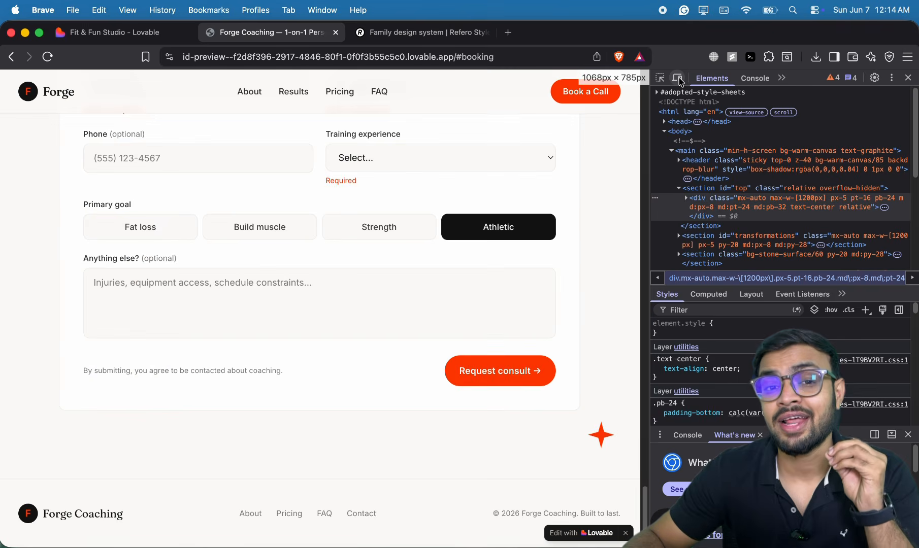
# - Switch to the Lovable project and ask it to change the hero header "Train with intent. Transform for life." to "Lose Fat. Build Muscle. Stay Consistent"
pyautogui.click(136, 33)
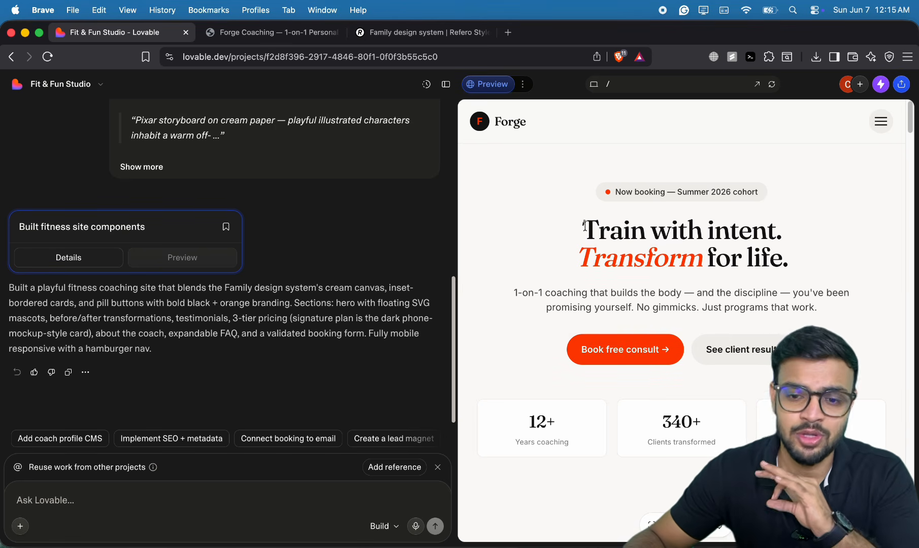
pyautogui.moveTo(584, 226); pyautogui.dragTo(795, 257)
pyautogui.press('super+c')
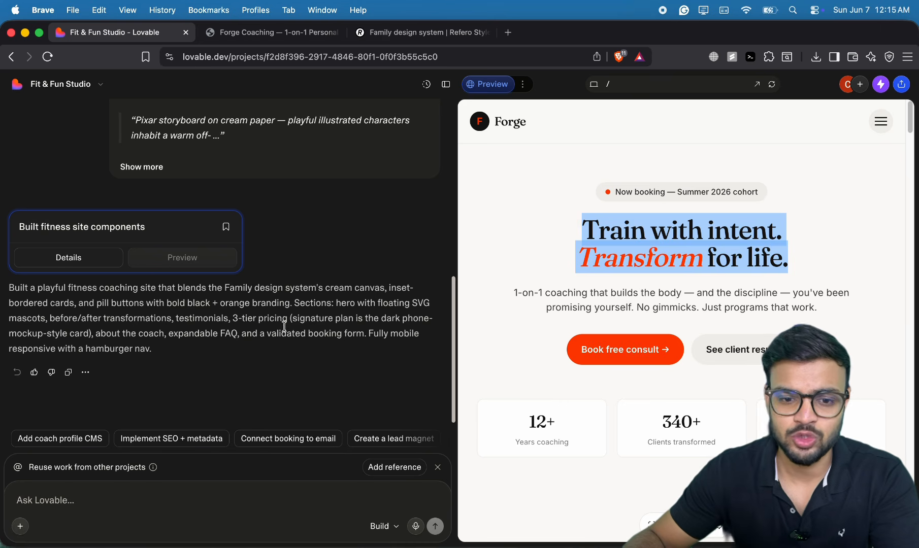
pyautogui.click(151, 500)
pyautogui.press('super+v')
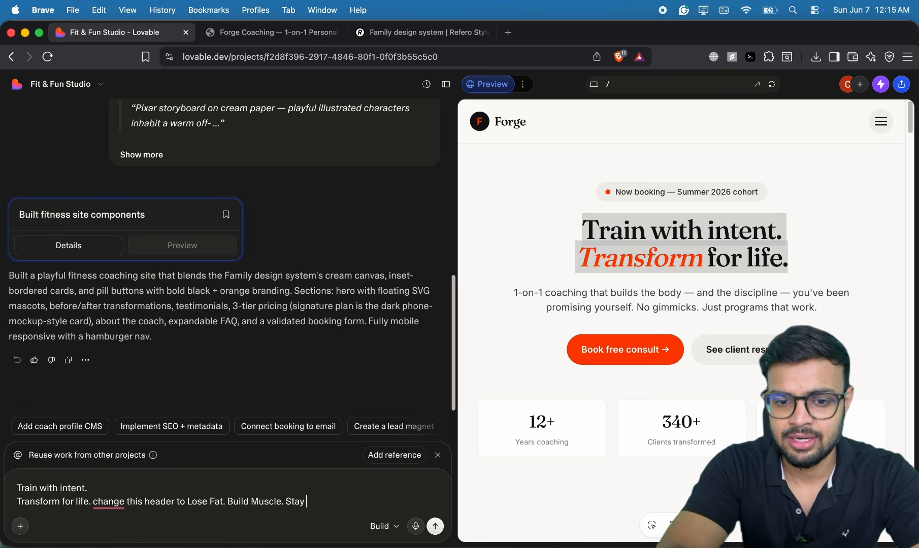
pyautogui.click(435, 526)
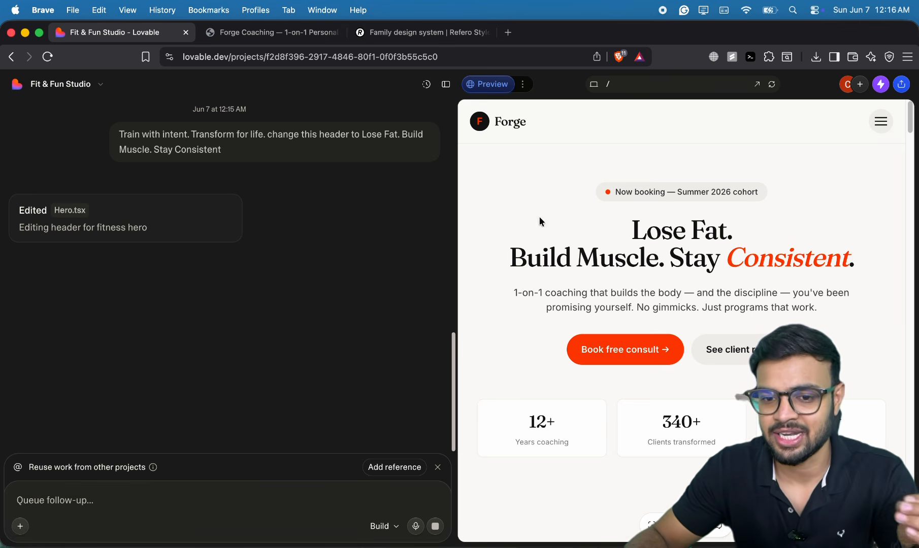
pyautogui.moveTo(893, 267); pyautogui.dragTo(541, 222)
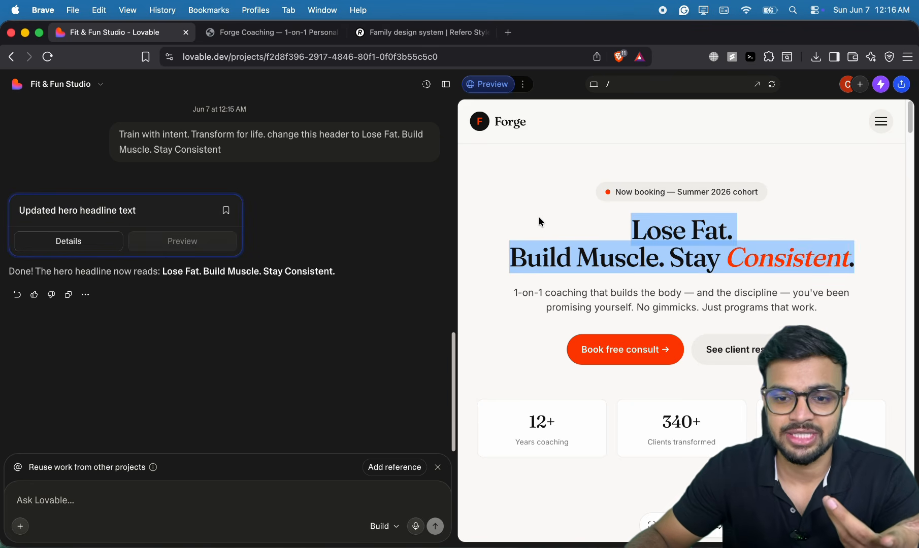
pyautogui.click(519, 317)
# - Find the before/after placeholders in the Transformations section and attach the before and after client photos to the Lovable prompt
pyautogui.scroll(-10, 521, 319)
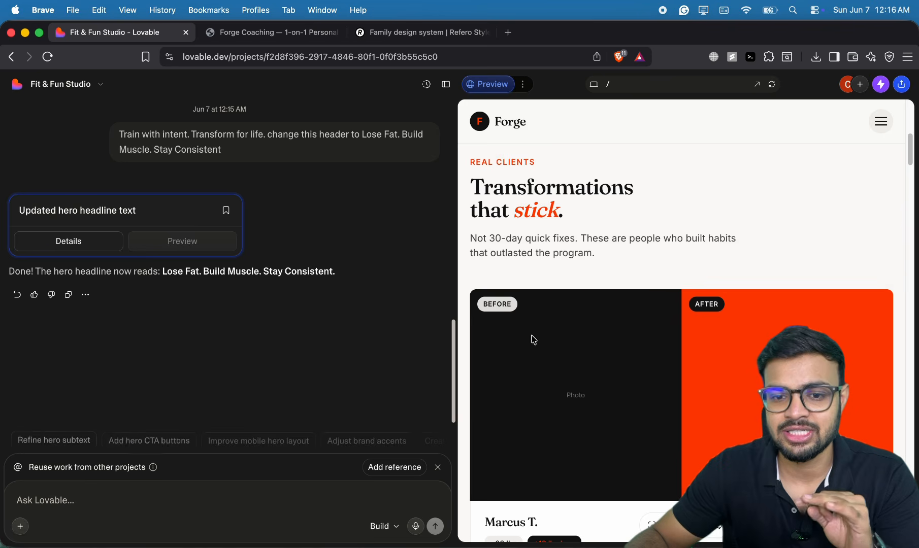
pyautogui.scroll(-1, 545, 357)
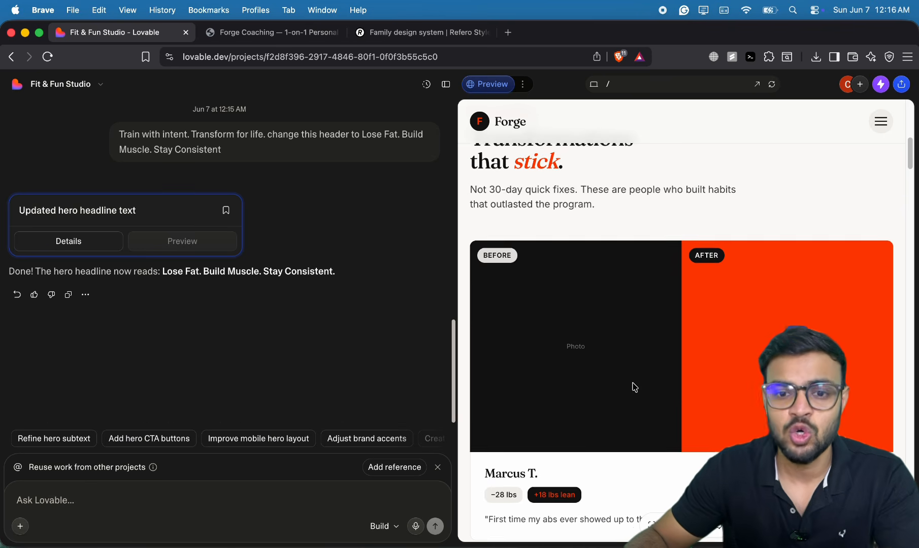
pyautogui.scroll(1, 554, 357)
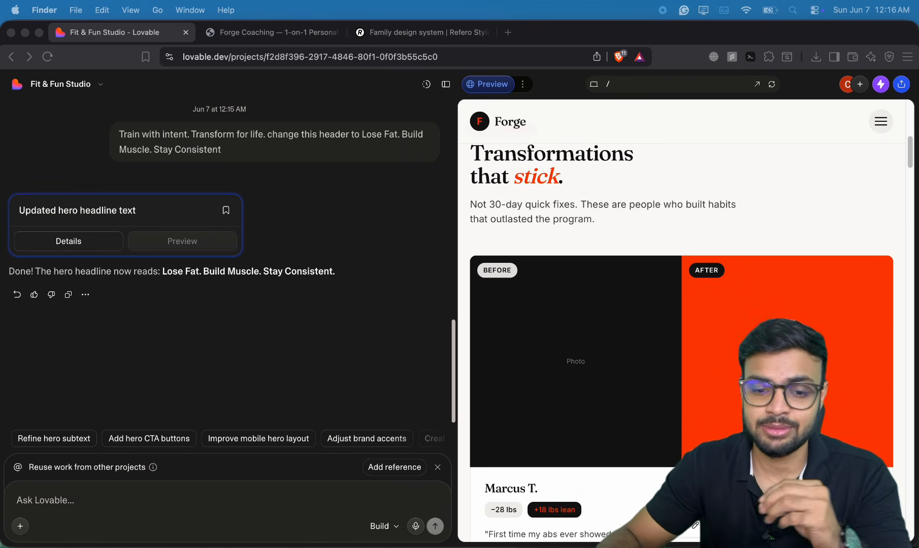
pyautogui.moveTo(896, 353); pyautogui.dragTo(230, 484)
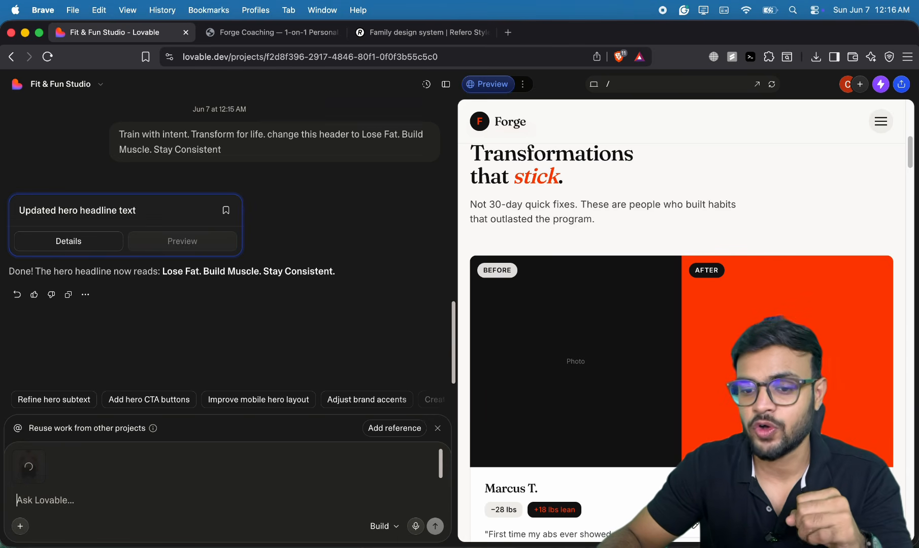
pyautogui.moveTo(909, 431); pyautogui.dragTo(605, 490)
pyautogui.moveTo(178, 505); pyautogui.dragTo(170, 499)
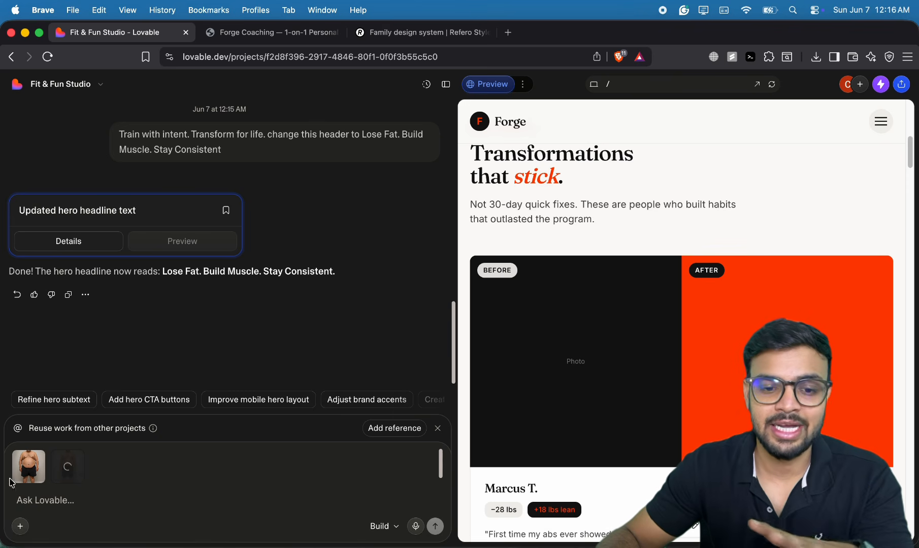
# - Preview the attached before photo and after photo at a larger size, closing each one
pyautogui.click(26, 478)
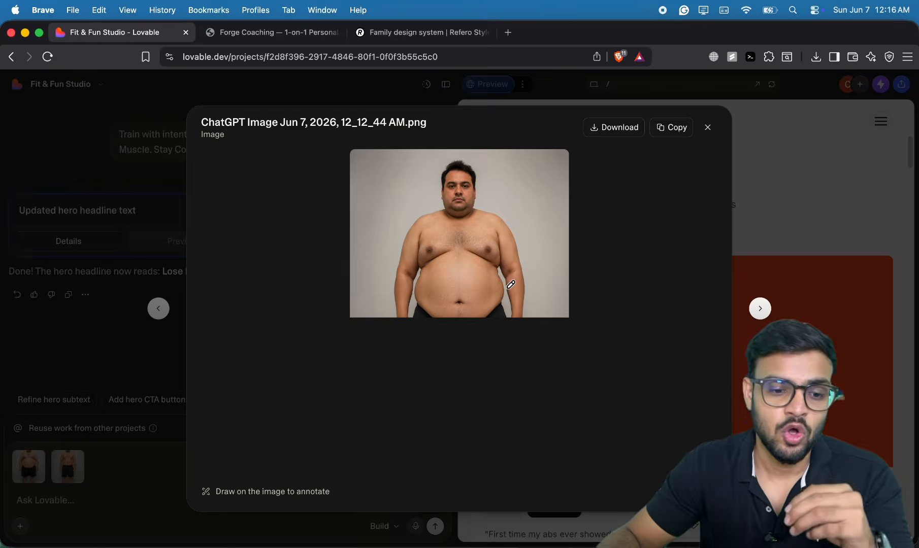
pyautogui.click(708, 127)
pyautogui.click(78, 469)
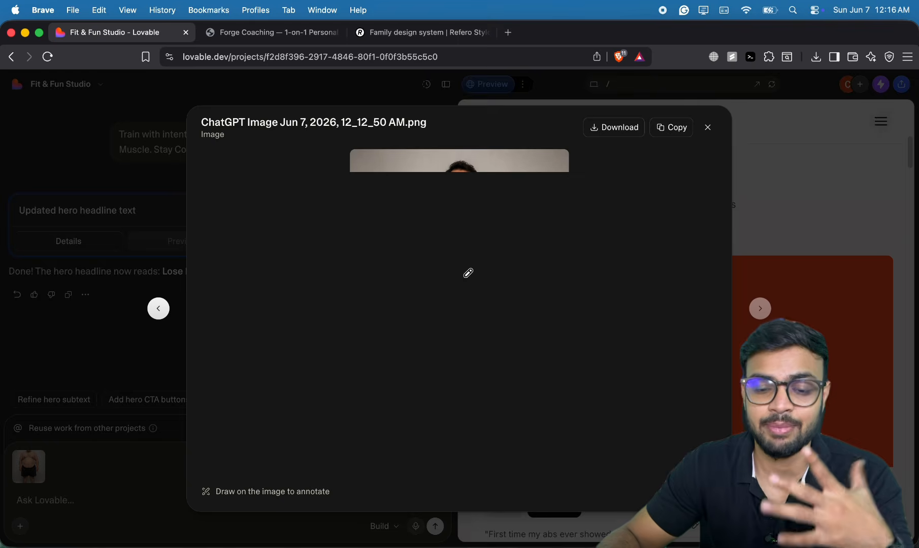
pyautogui.click(708, 128)
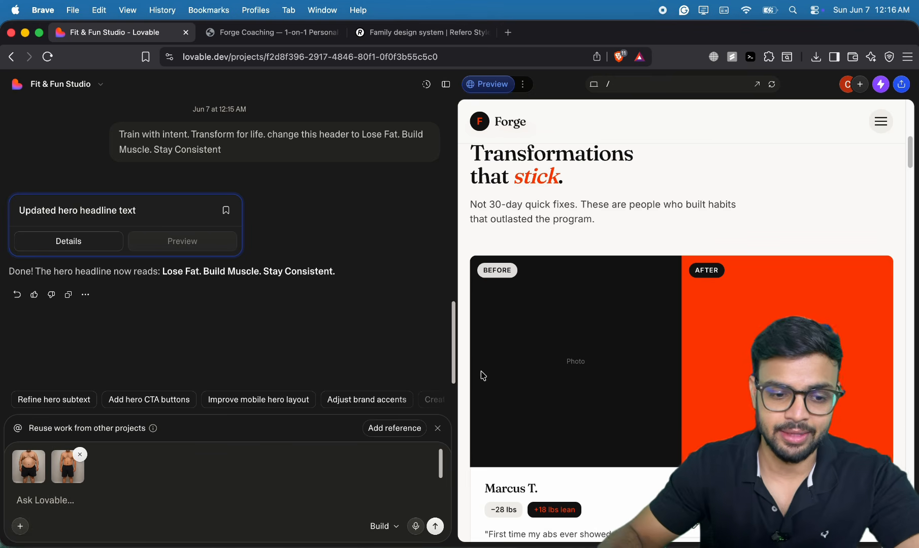
# - Ask Lovable to change the before and after image of the first client's transformation card, using the attached photos
pyautogui.write('change')
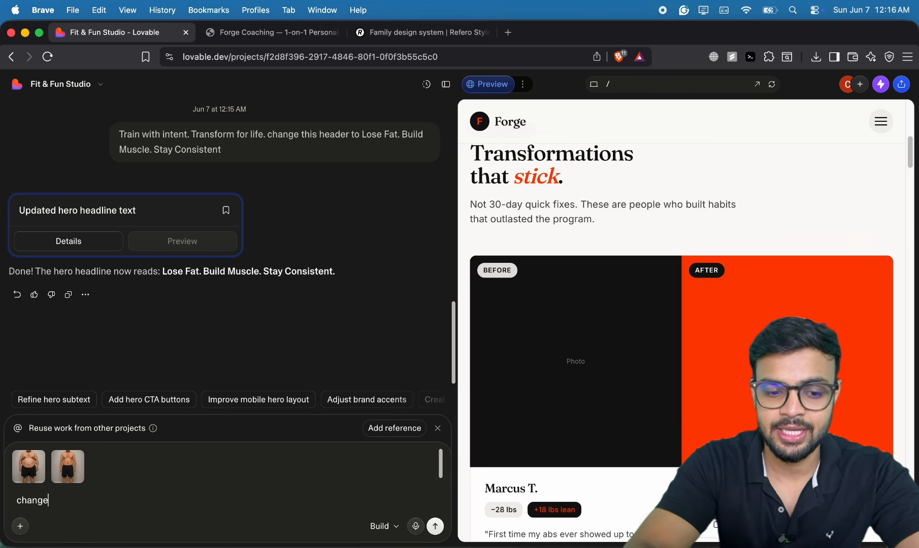
pyautogui.write(' the befo')
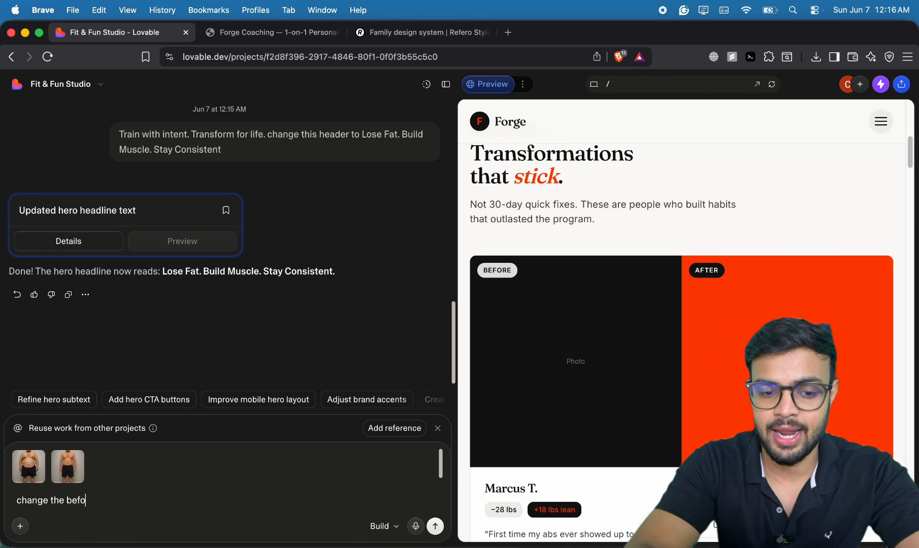
pyautogui.write('re and after')
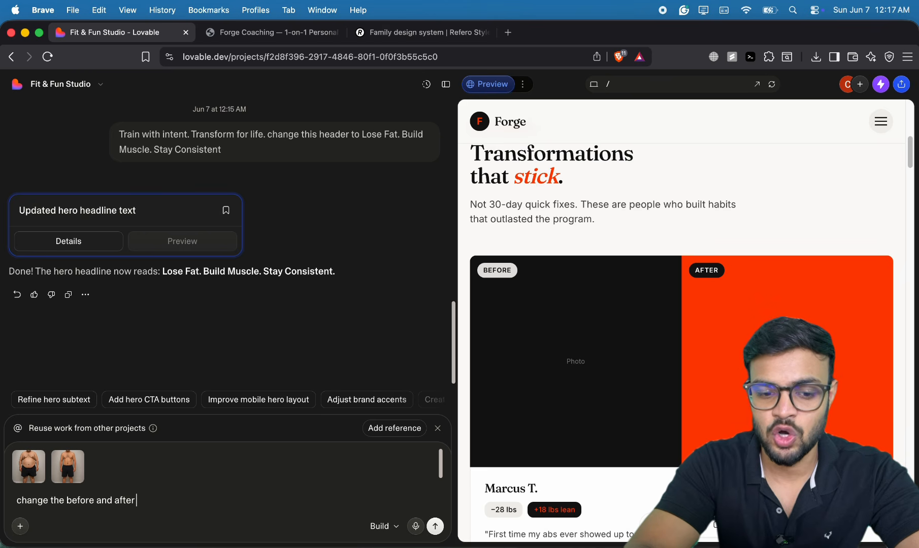
pyautogui.write(' image of the mar')
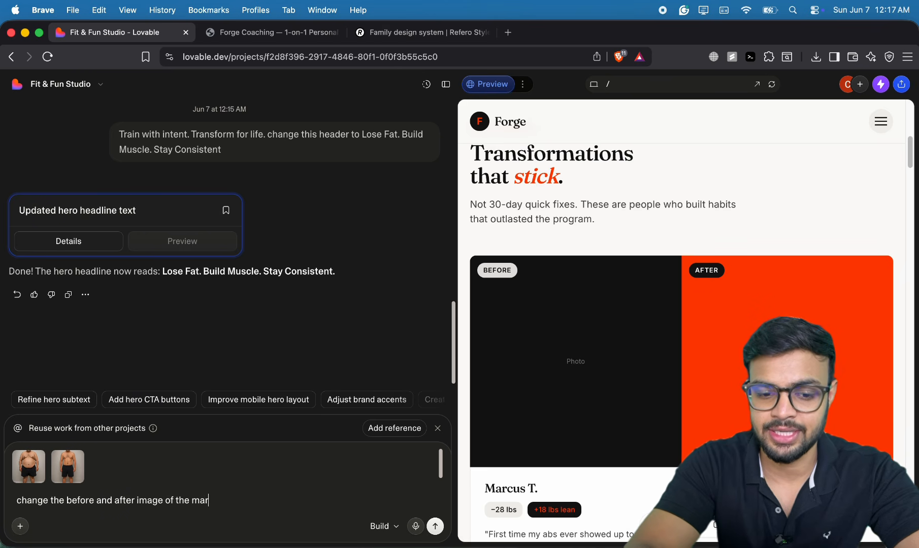
pyautogui.write('cus')
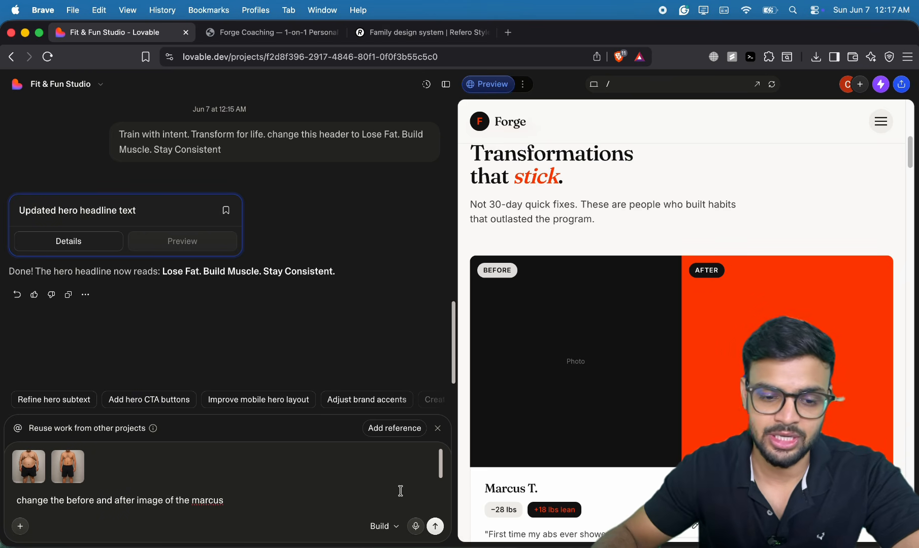
pyautogui.write(' T')
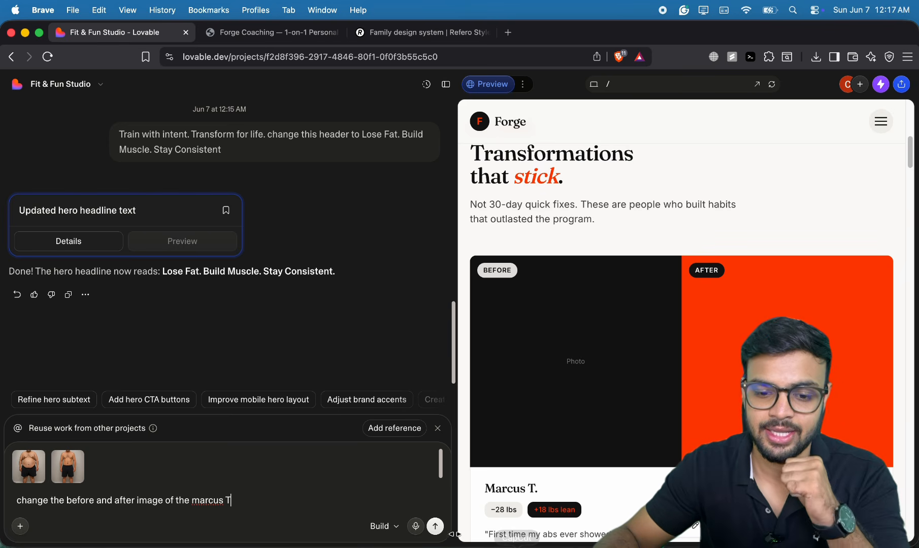
pyautogui.click(435, 526)
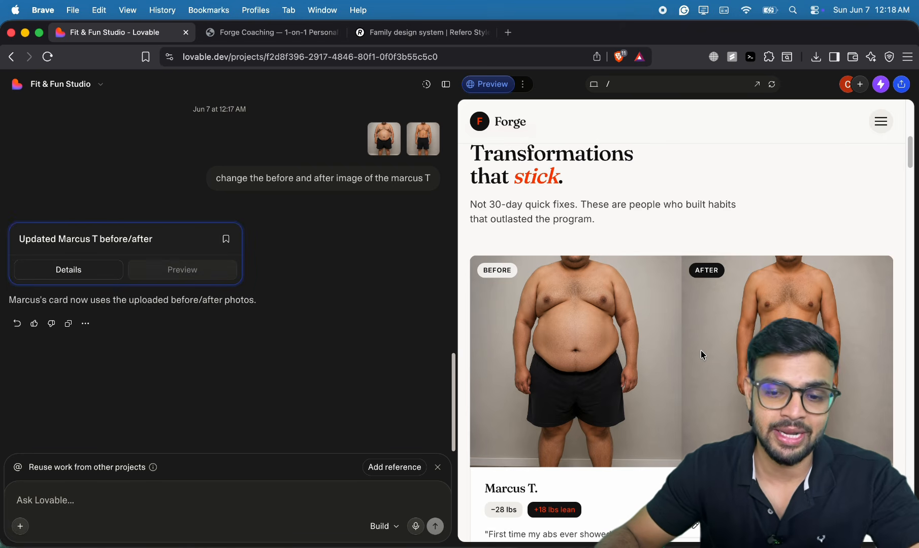
# - Ask Lovable to "keep the face in the frame" for the transformation photos
pyautogui.click(302, 491)
pyautogui.write('keep')
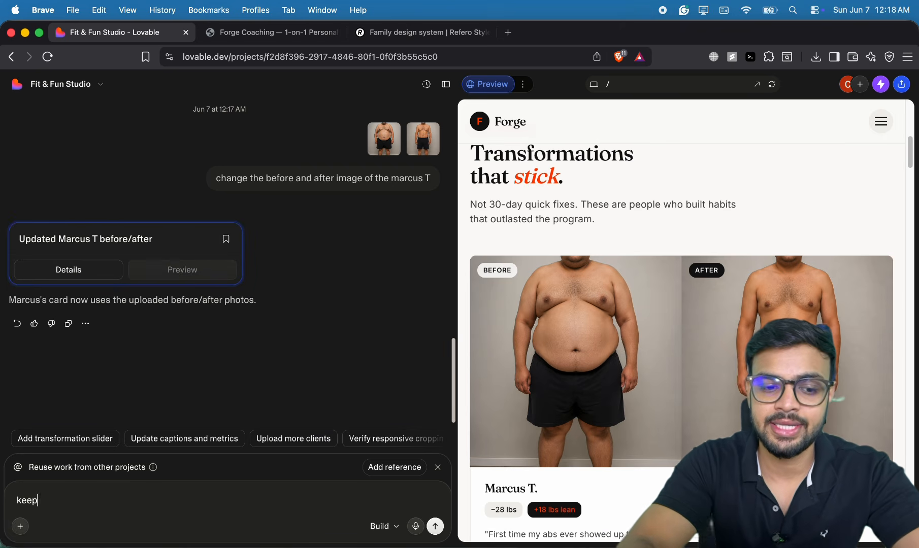
pyautogui.write(' the face in the')
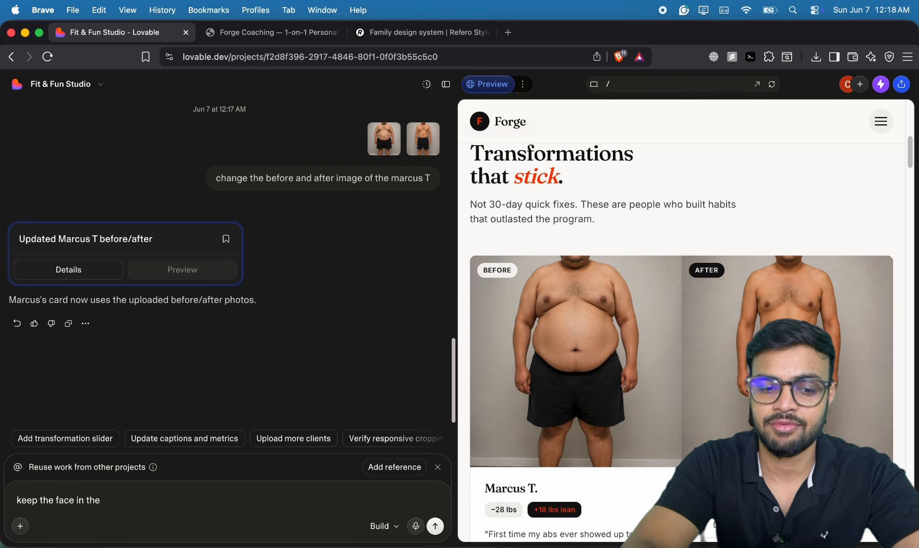
pyautogui.write(' frame')
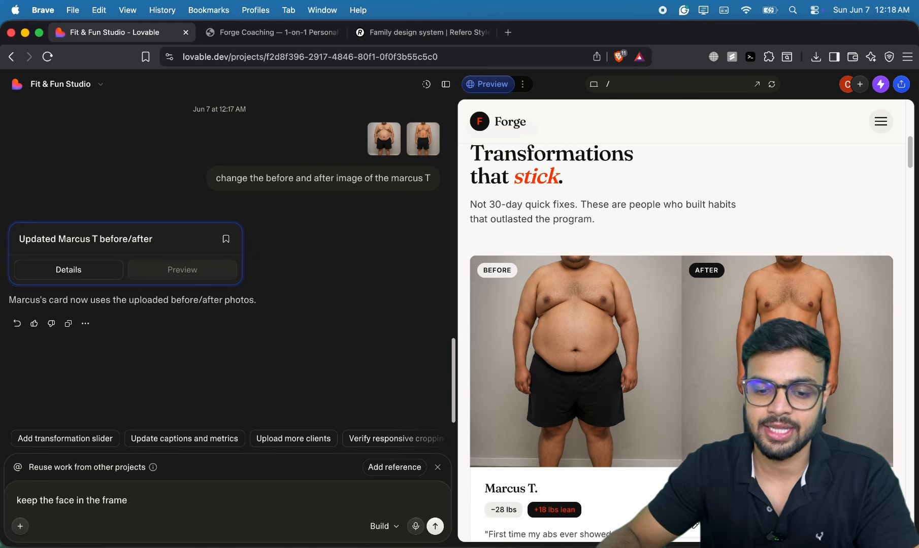
pyautogui.click(435, 526)
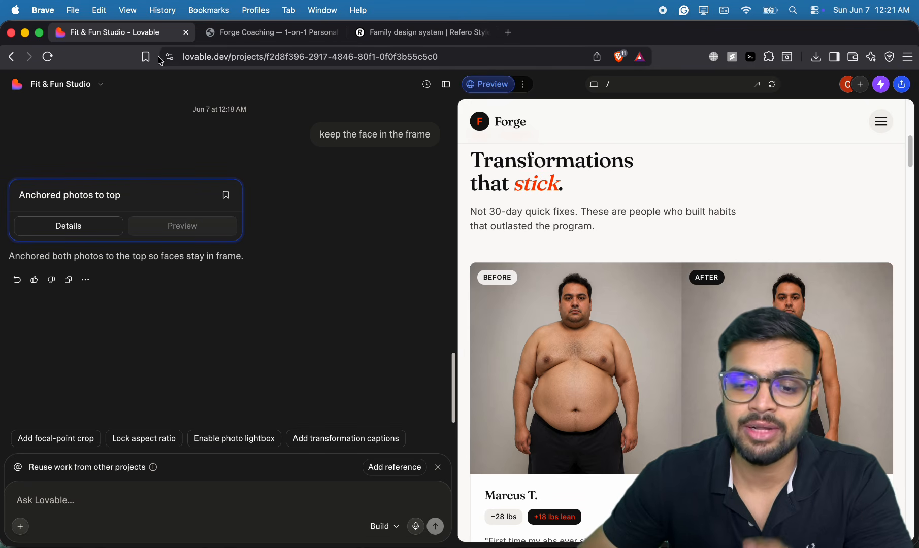
# - Publish the site with Public visibility at vibrant-physique.lovable.app and open the live site to check its address
pyautogui.click(902, 84)
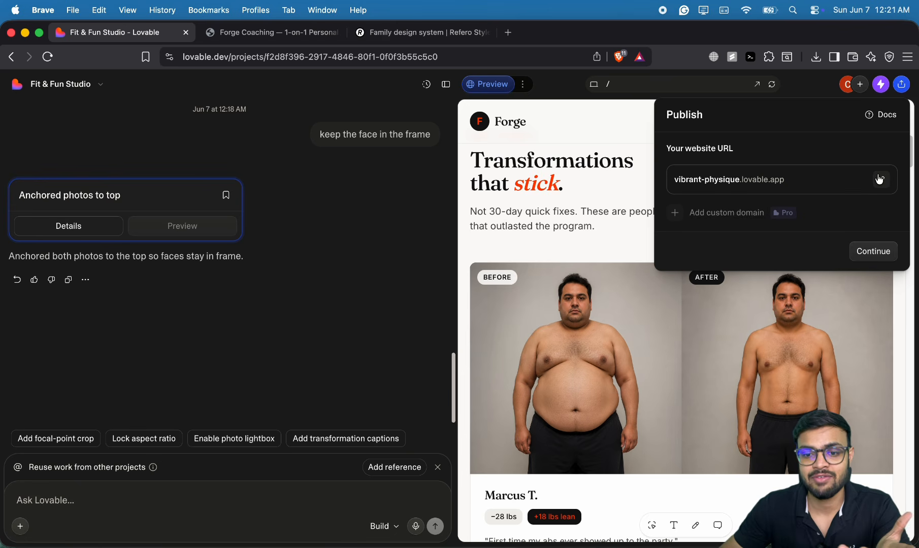
pyautogui.click(871, 252)
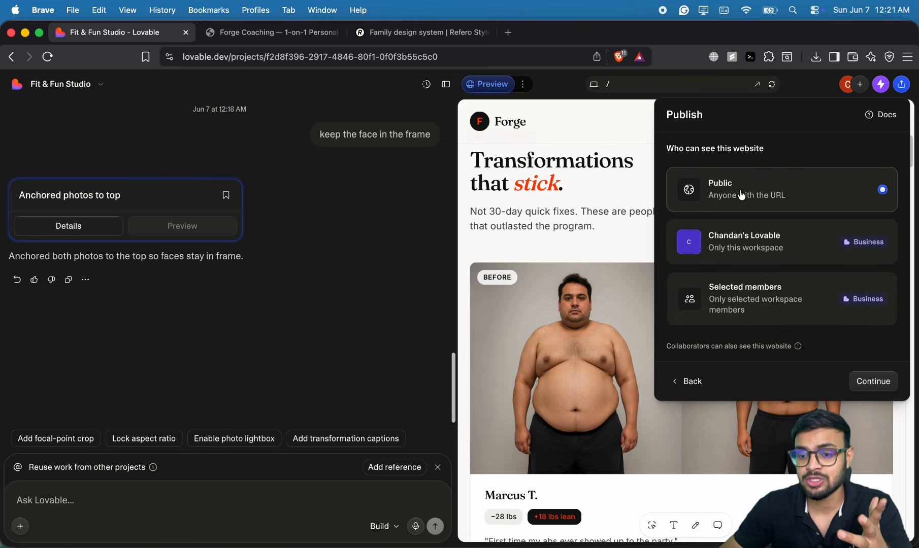
pyautogui.click(895, 384)
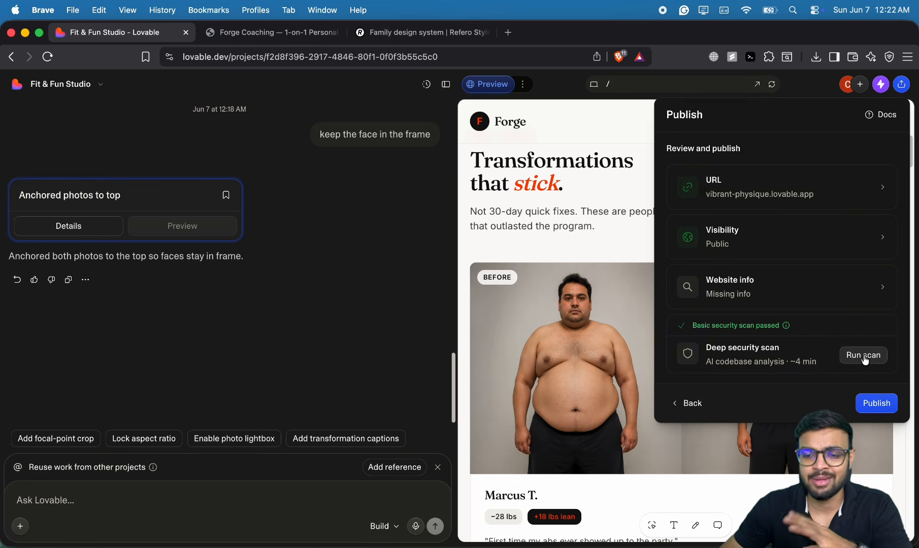
pyautogui.click(865, 360)
pyautogui.click(866, 401)
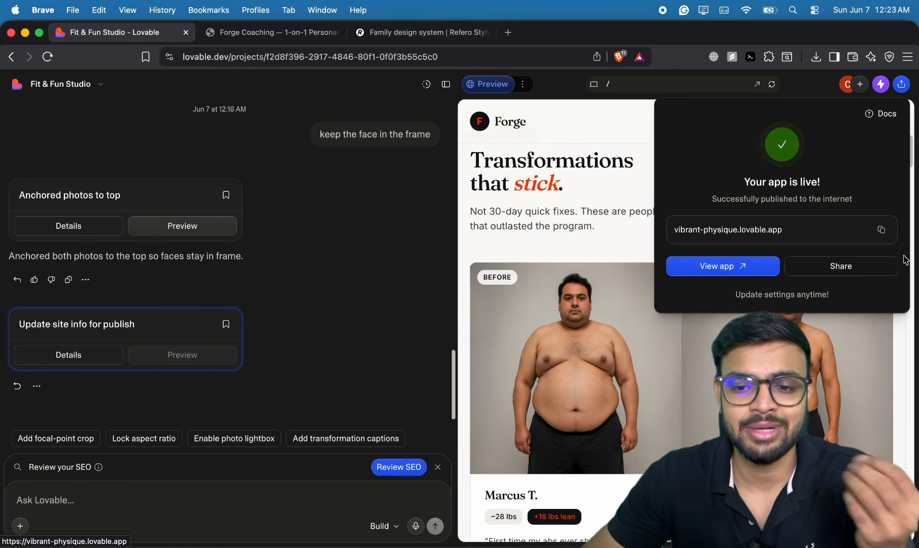
pyautogui.click(740, 277)
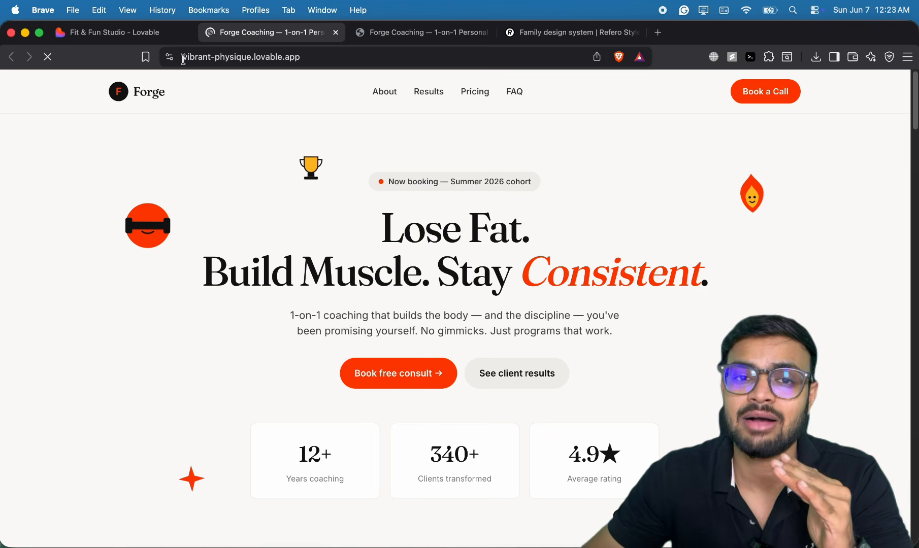
pyautogui.moveTo(183, 59); pyautogui.dragTo(299, 59)
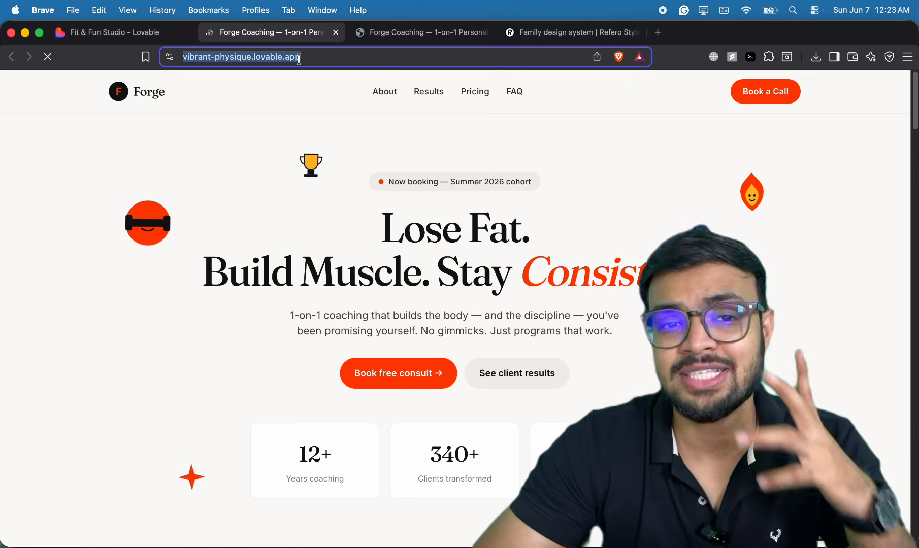